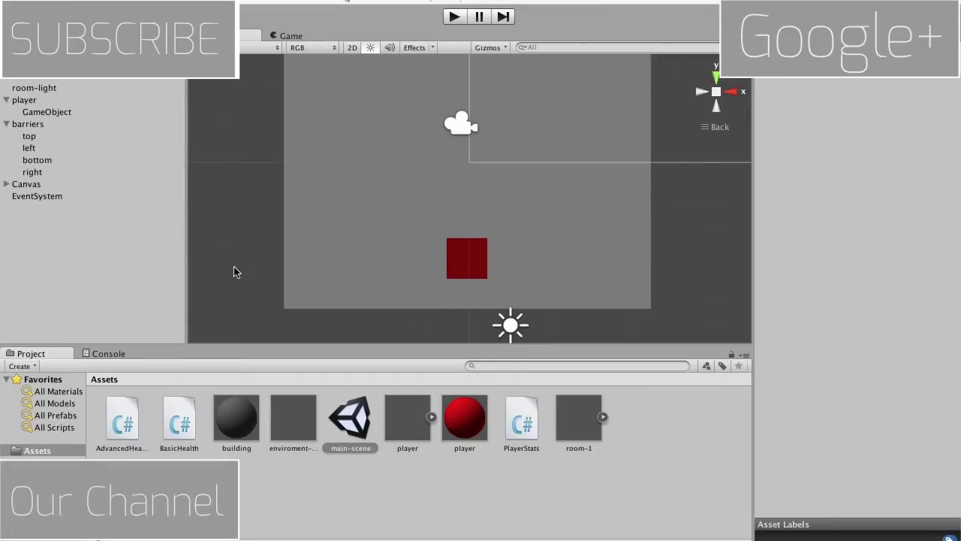
Step: Delete the building material from the project assets and clear the selection
left_click(243, 428)
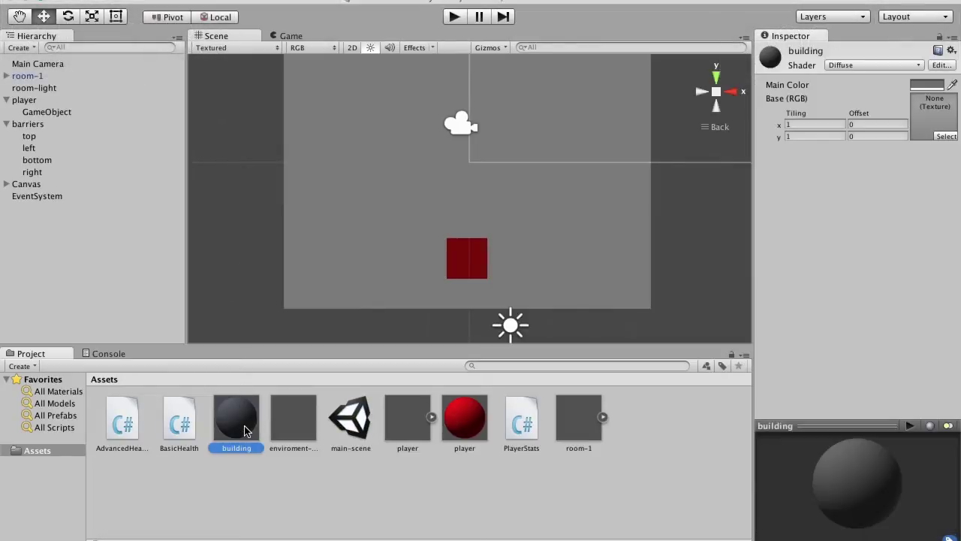
key("super+BackSpace")
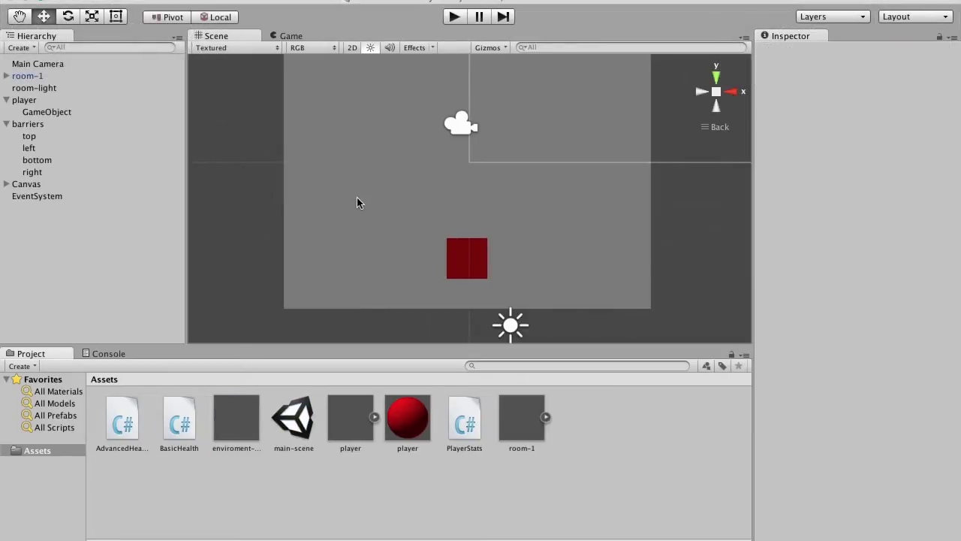
left_click(528, 406)
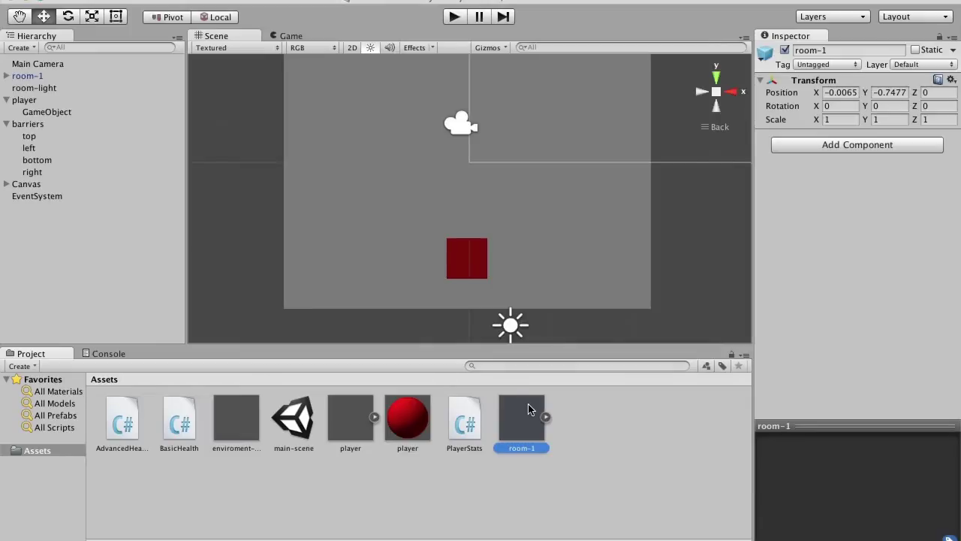
left_click(470, 528)
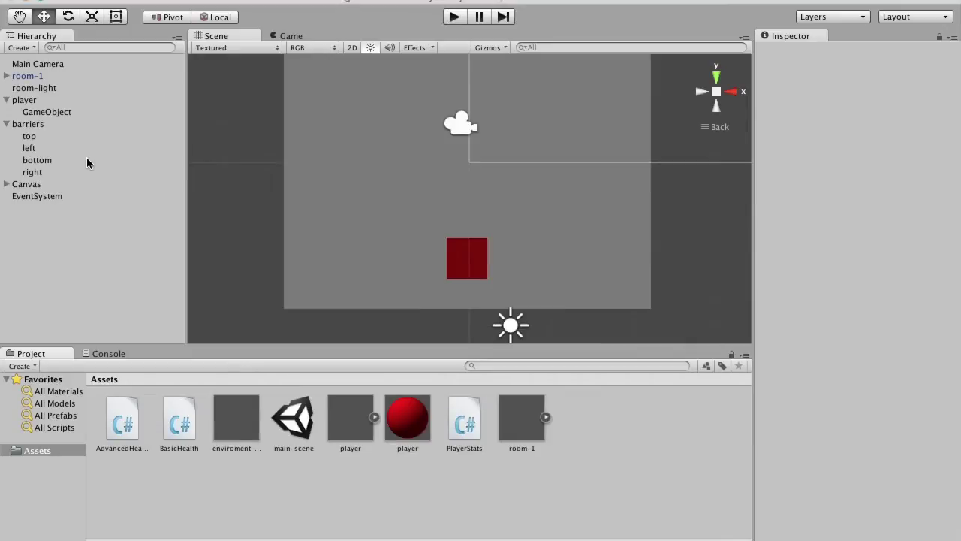
Step: Compare the BasicHealth and AdvancedHealth scripts' code, ending on AdvancedHealth
left_click(180, 440)
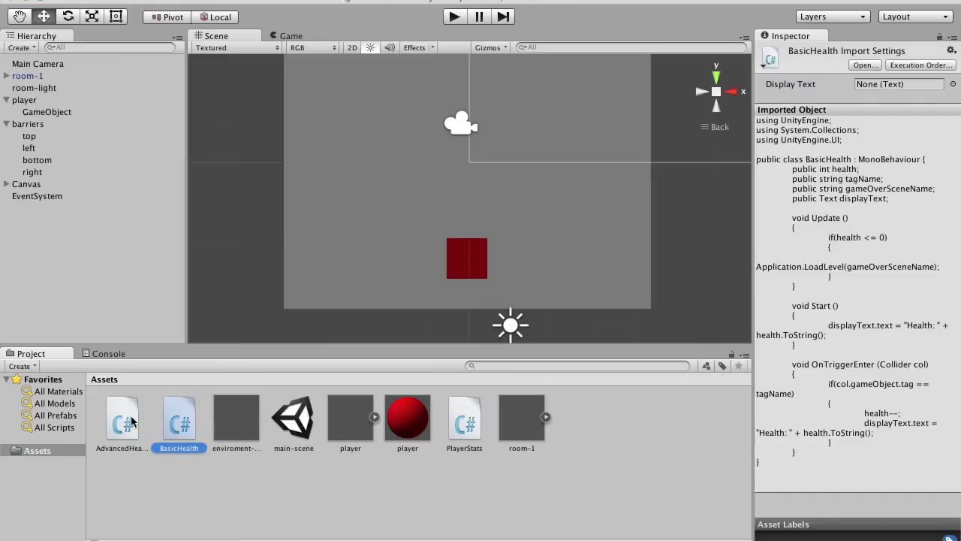
left_click(125, 422)
left_click(167, 425)
left_click(123, 425)
left_click(182, 423)
left_click(118, 438)
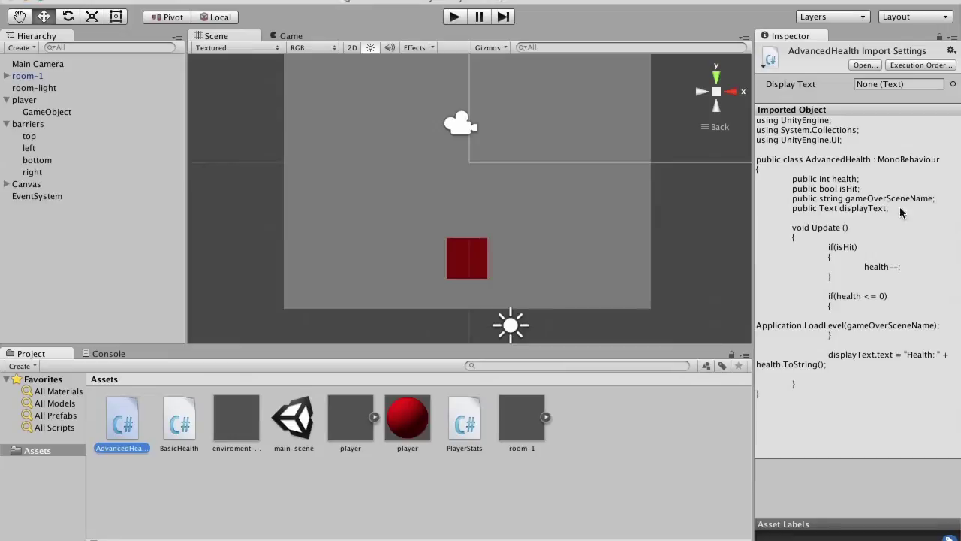
left_click(180, 423)
left_click(124, 423)
Step: Make the bottom barrier a non-trigger collider and remove its missing script
left_click(178, 428)
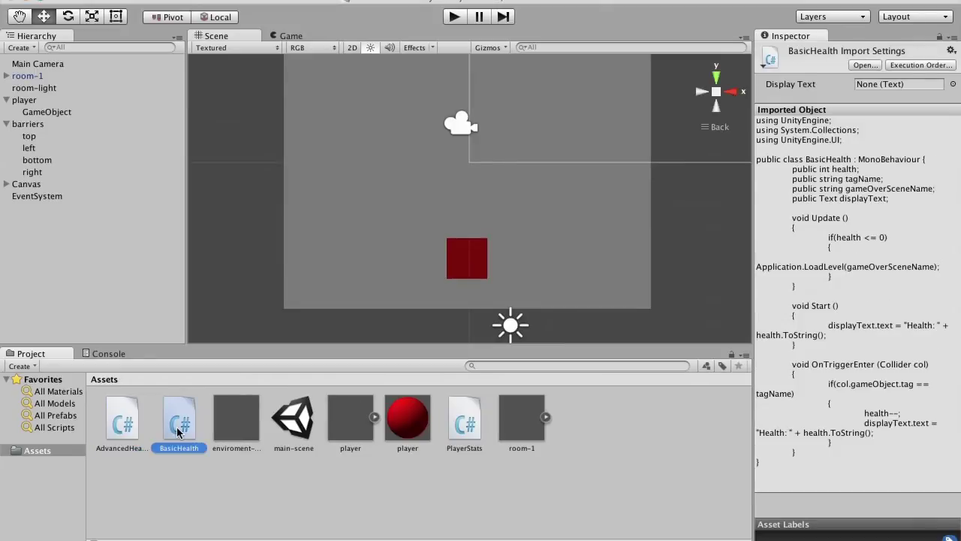
left_click(42, 113)
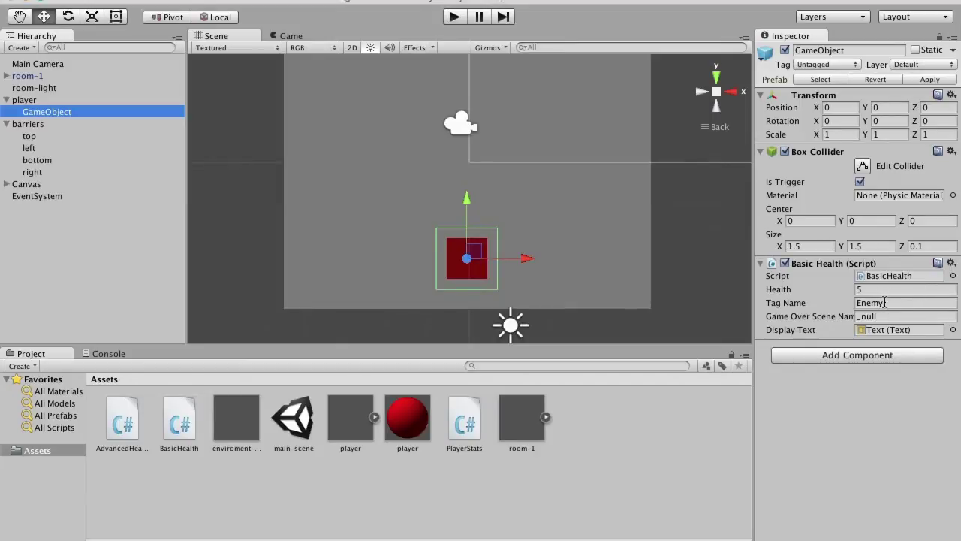
left_click(113, 159)
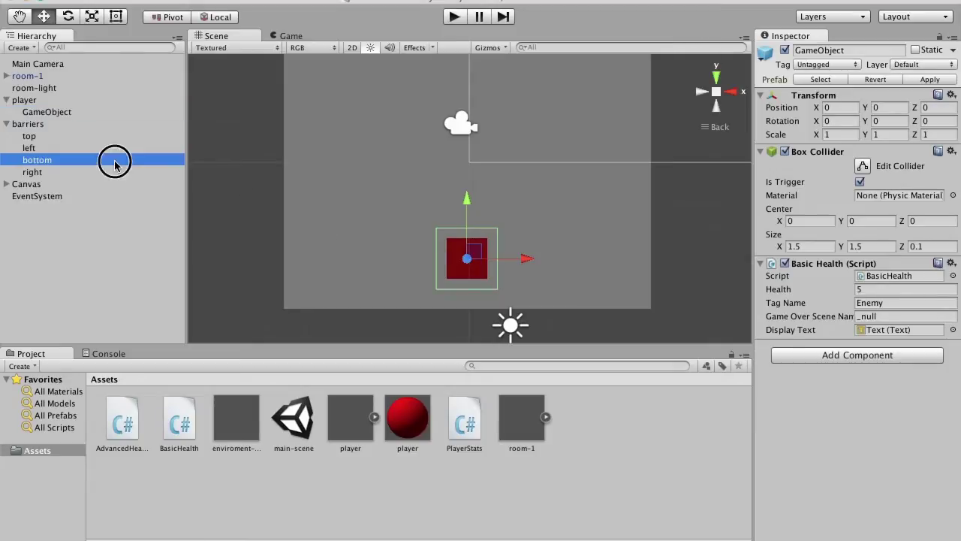
left_click(860, 167)
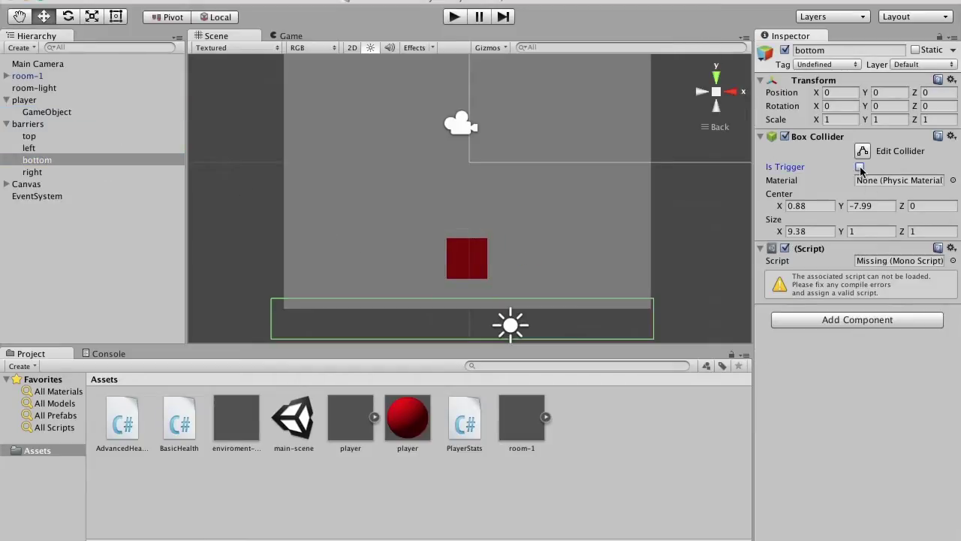
left_click(952, 248)
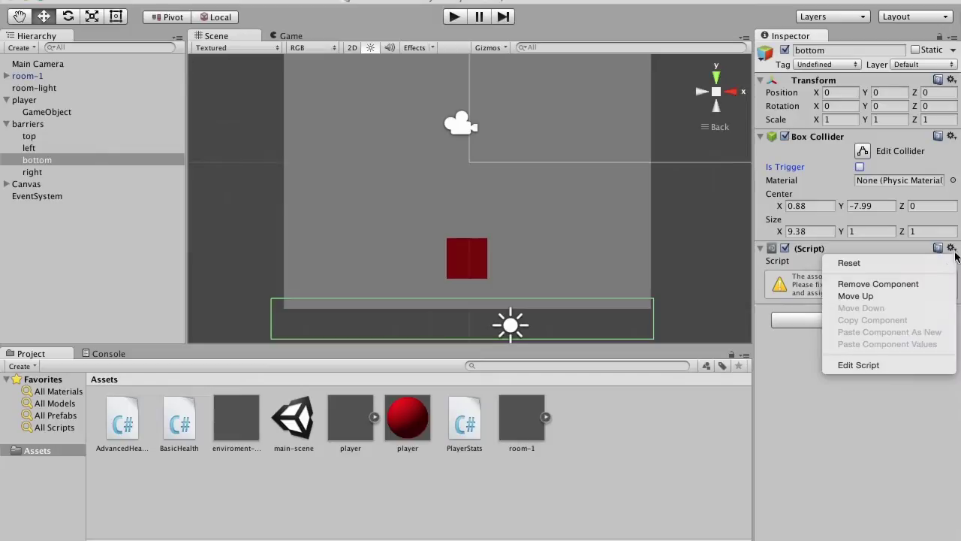
left_click(916, 284)
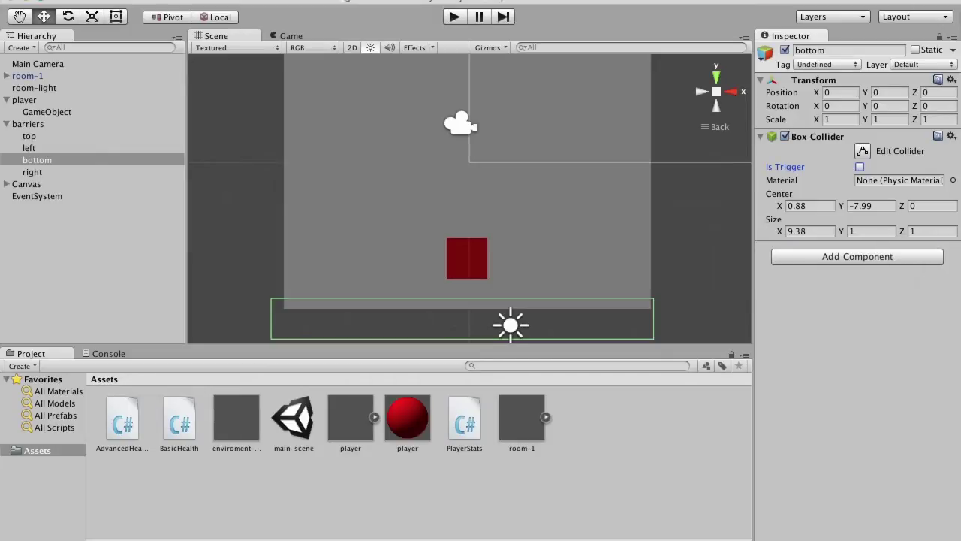
Step: Tag the bottom barrier as Enemy and start Play mode
left_click(820, 65)
left_click(821, 68)
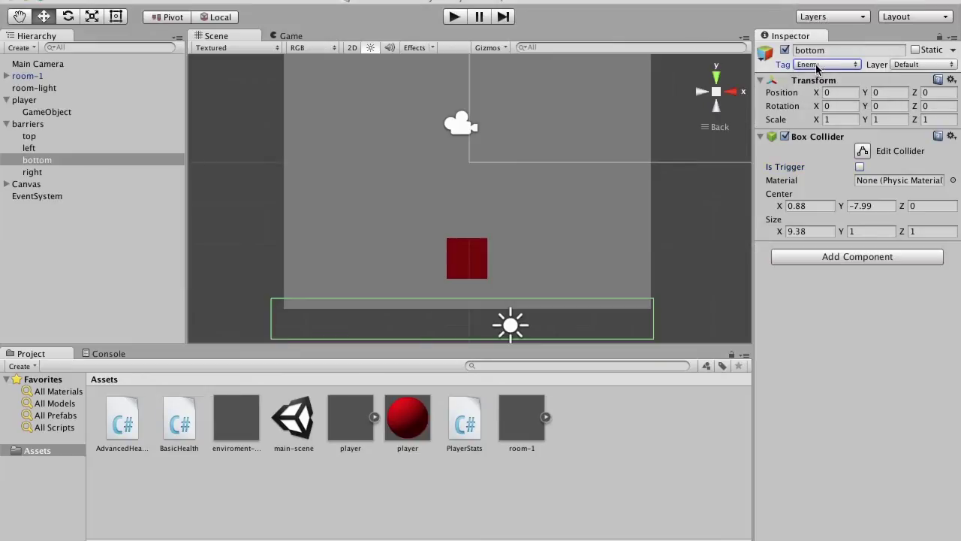
left_click(451, 17)
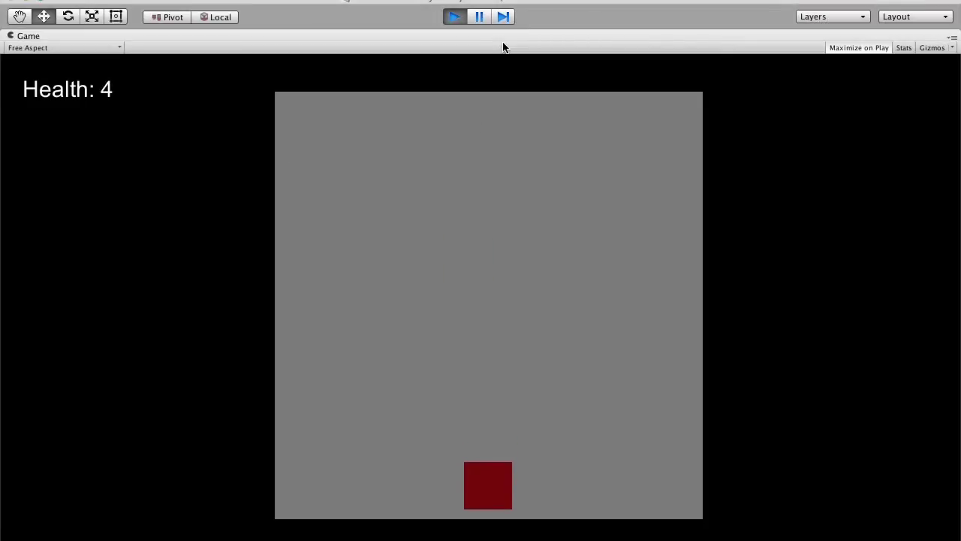
Step: Move the player up into the bottom barrier, stop the play test, and select the player's GameObject
key("Up")
key("super+p")
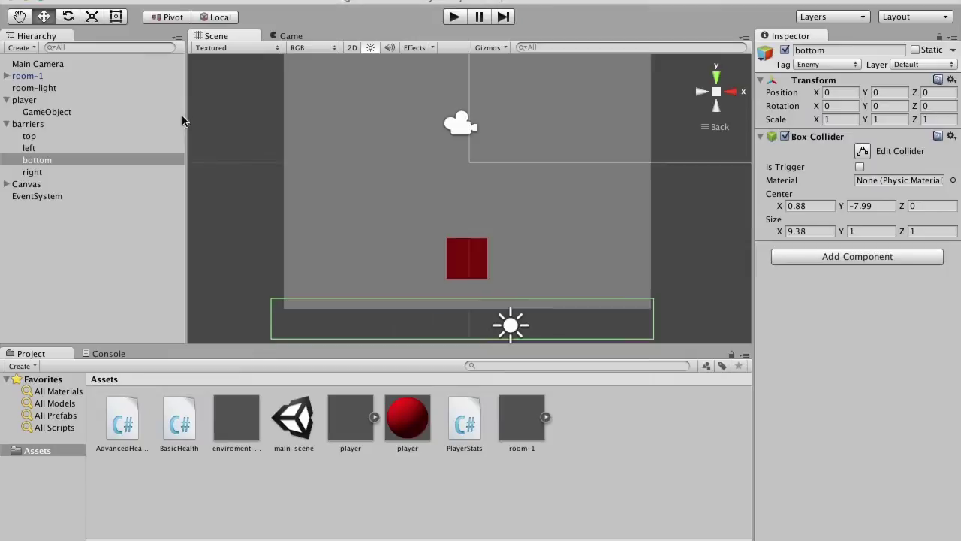
left_click(128, 111)
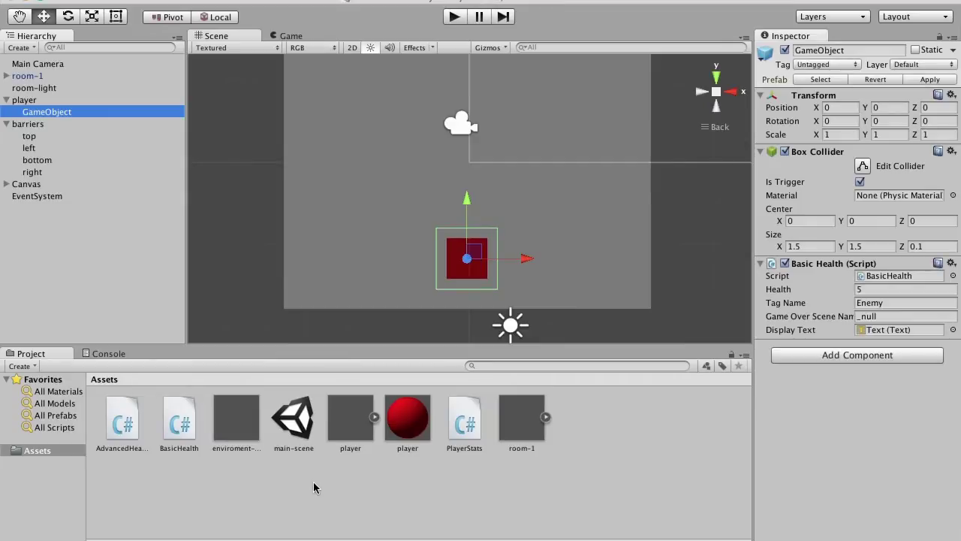
Step: Set the bottom barrier's tag back to Untagged
left_click(306, 449)
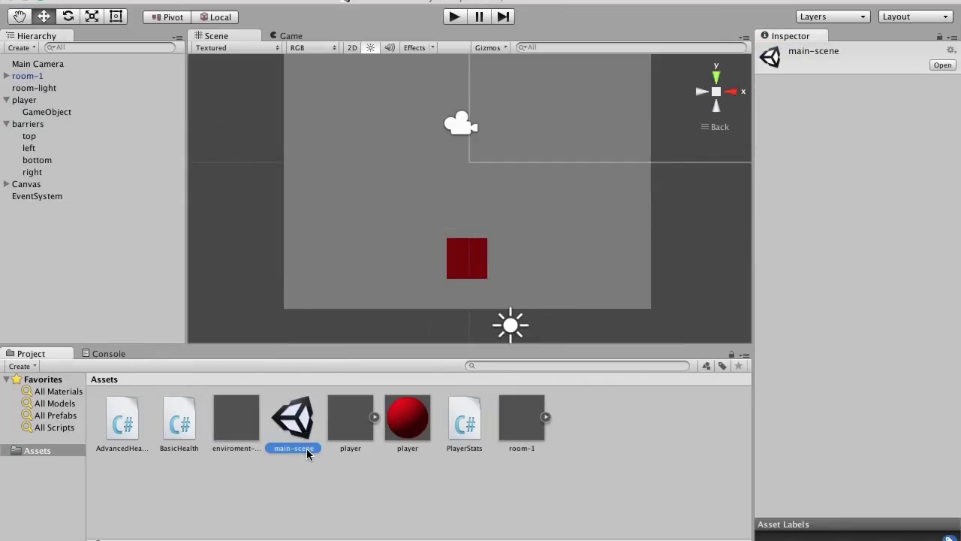
left_click(83, 160)
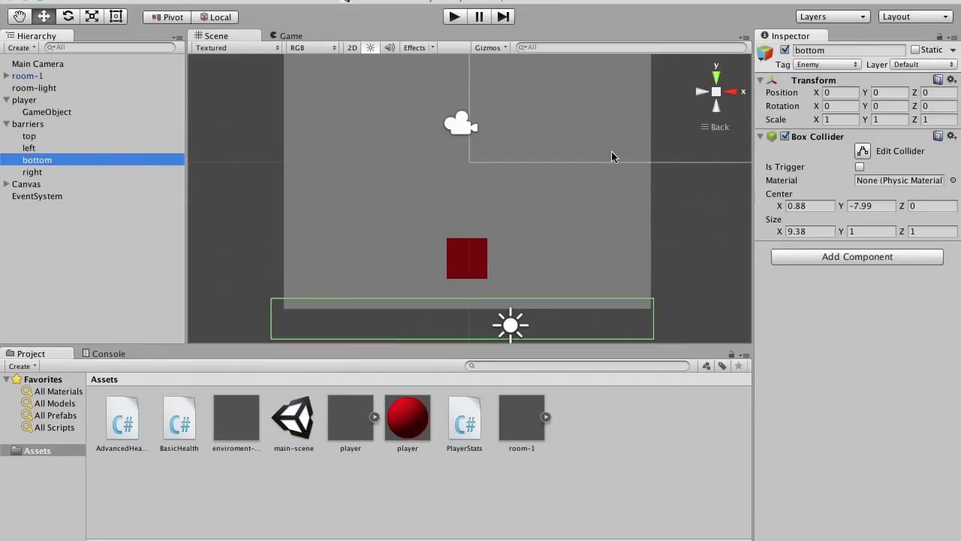
left_click(826, 65)
left_click(826, 6)
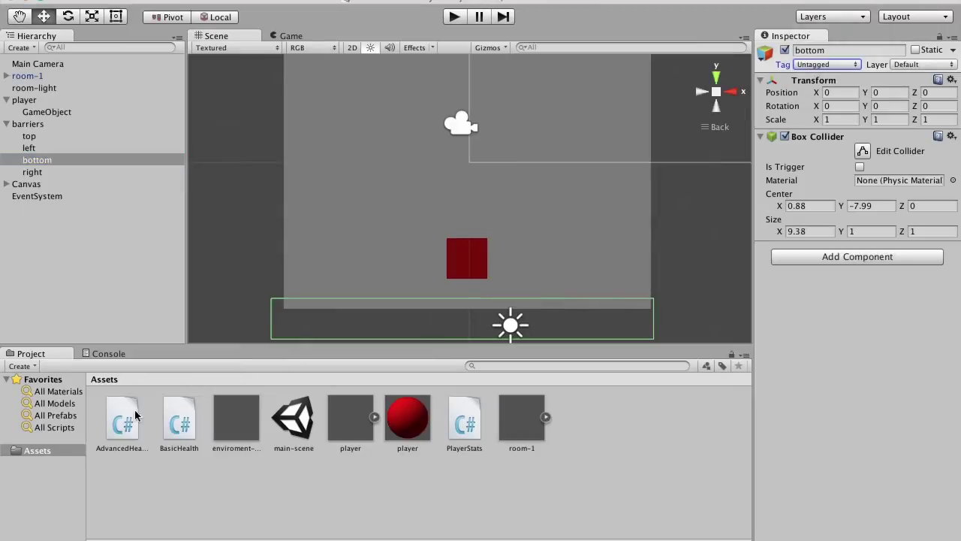
left_click(216, 515)
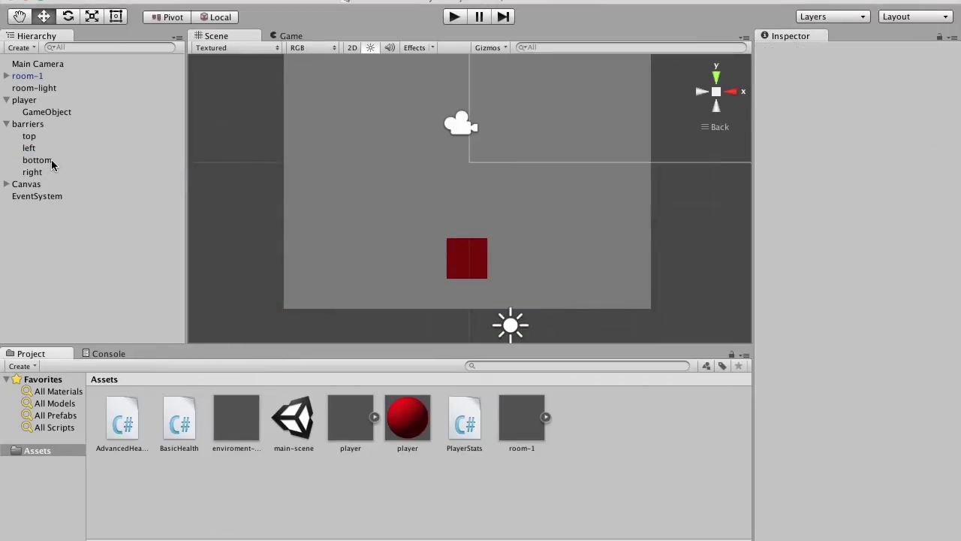
Step: Rename the main-scene asset to room1 and start a new scene
left_click(287, 447)
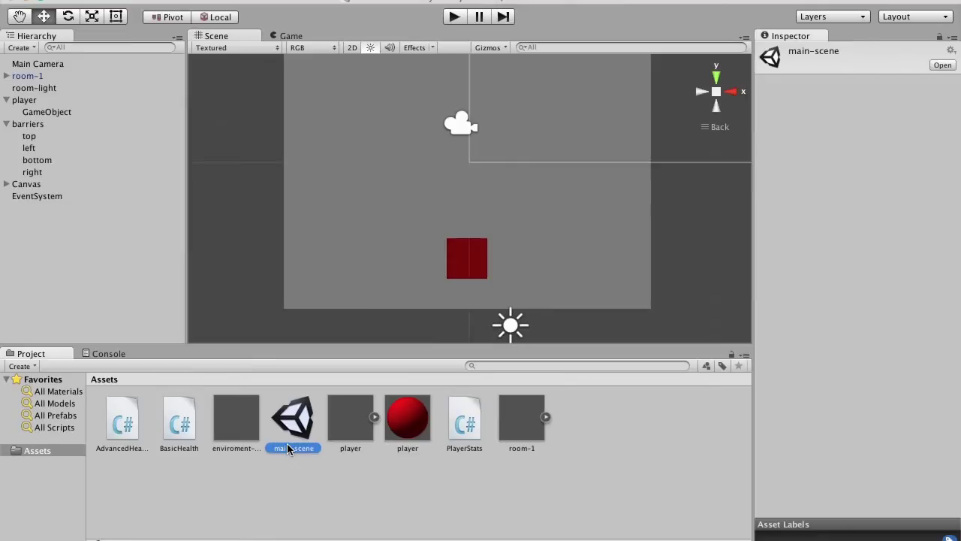
type("room1")
key("Return")
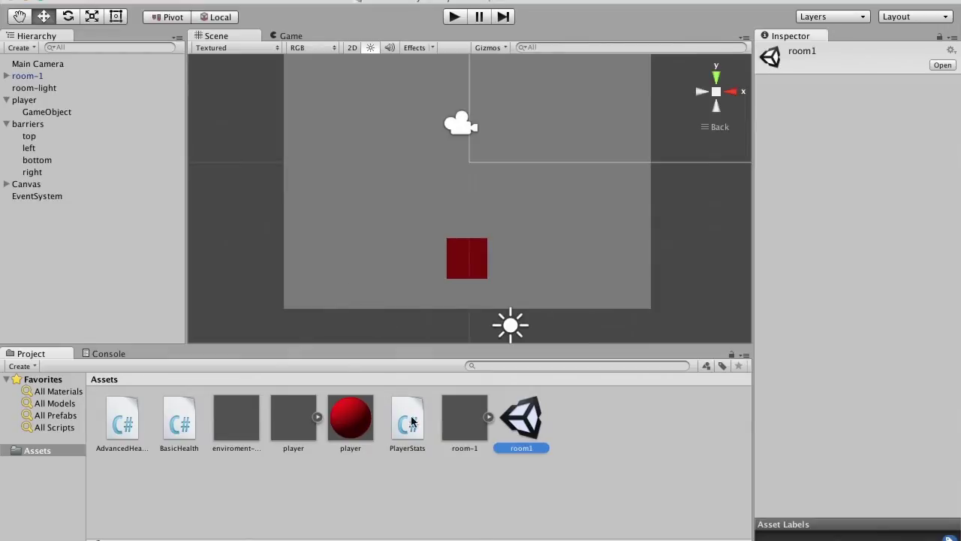
key("super+n")
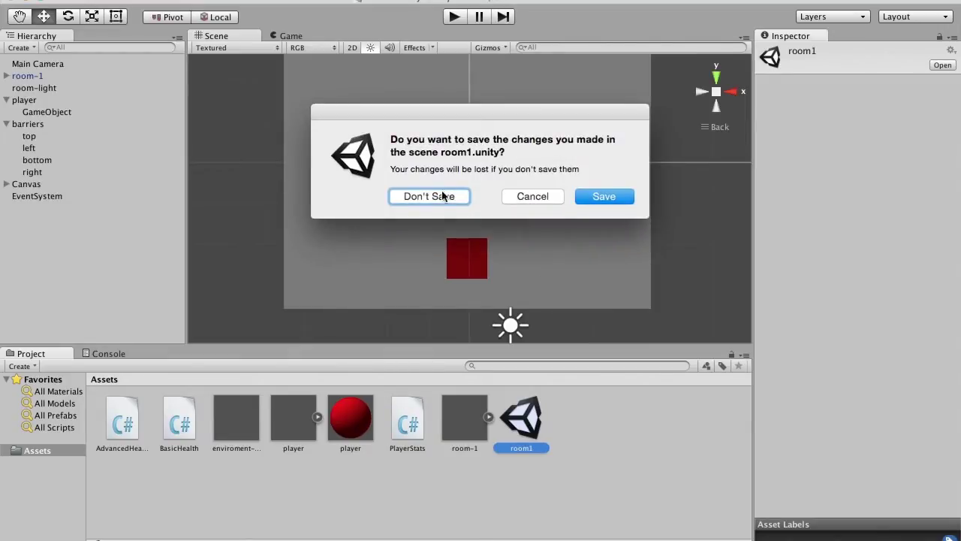
Step: Save room1, then set the new scene's Main Camera position to 0, 0, 0
left_click(597, 195)
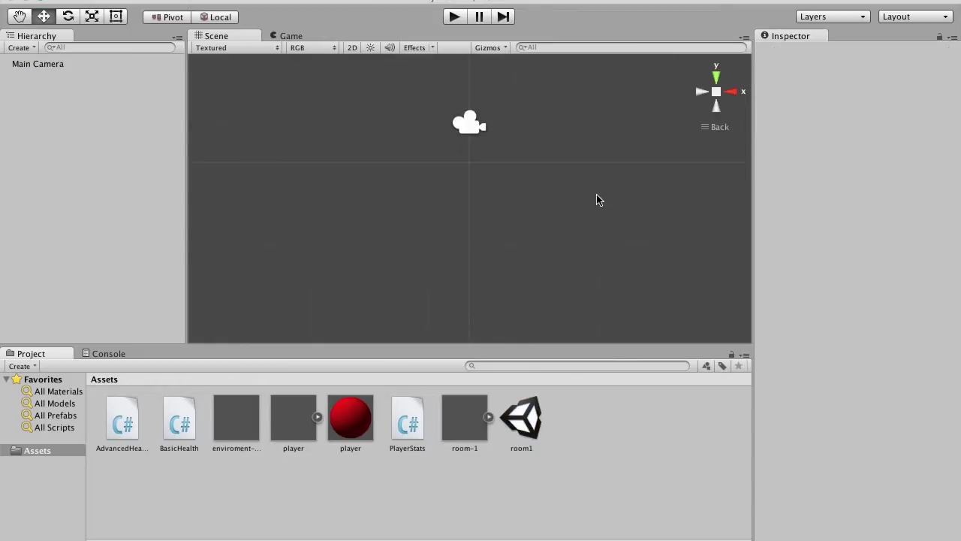
left_click(32, 63)
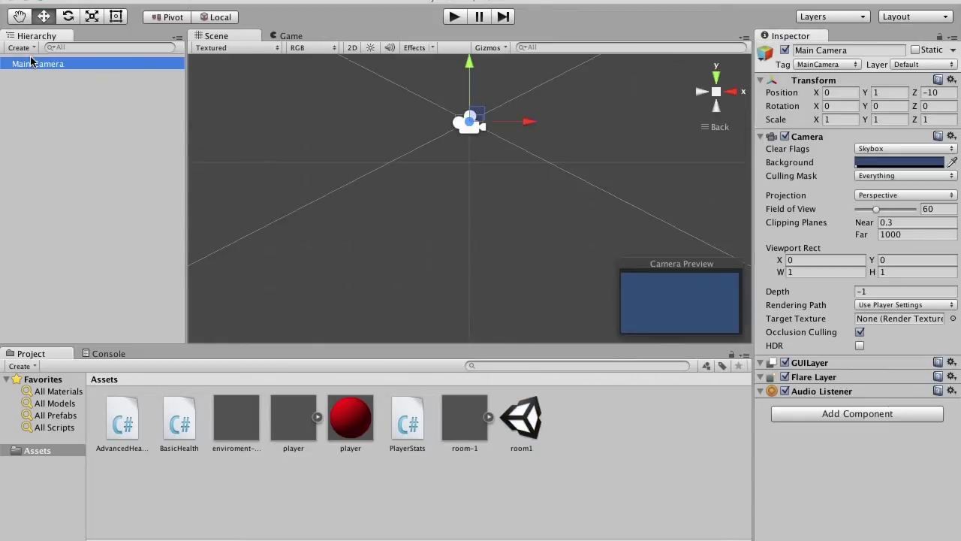
left_click(938, 92)
type("0")
key("Tab")
left_click(890, 93)
type("0")
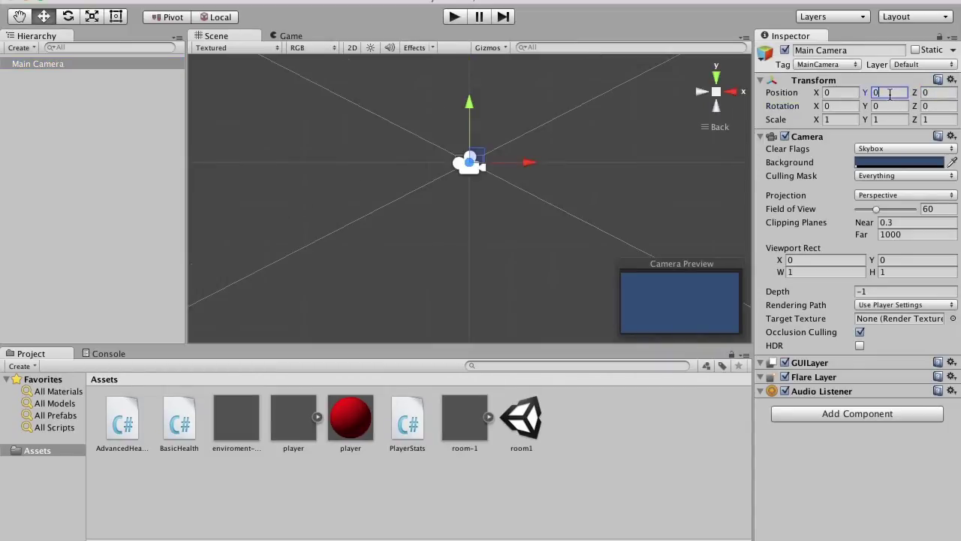
left_click(429, 274)
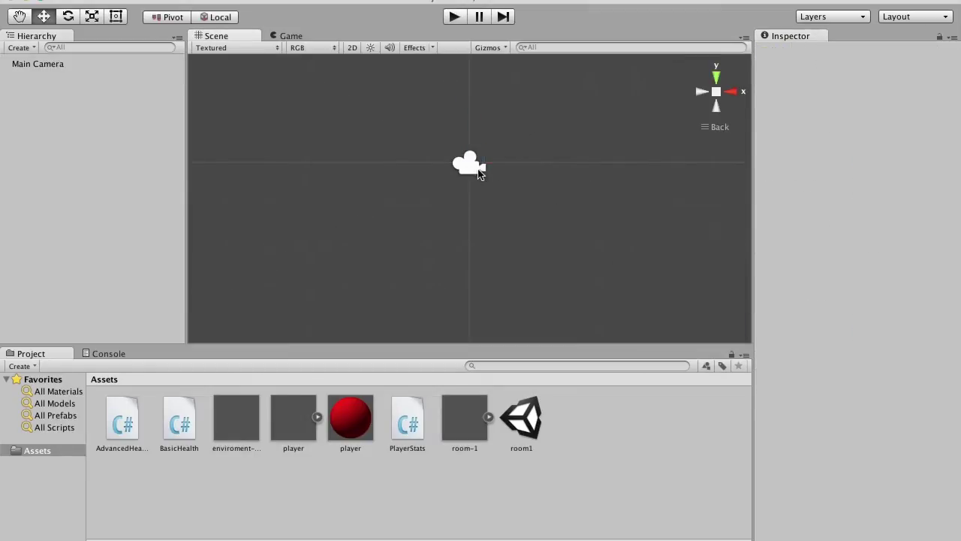
left_click(478, 173)
Step: Add a 3D Plane object to the scene
left_click(226, 2)
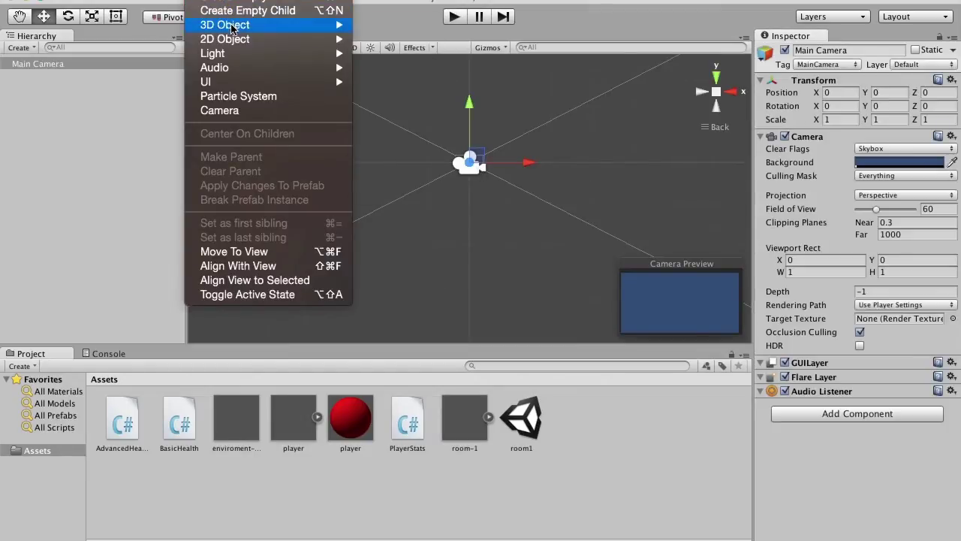
mouse_move(301, 27)
left_click(384, 82)
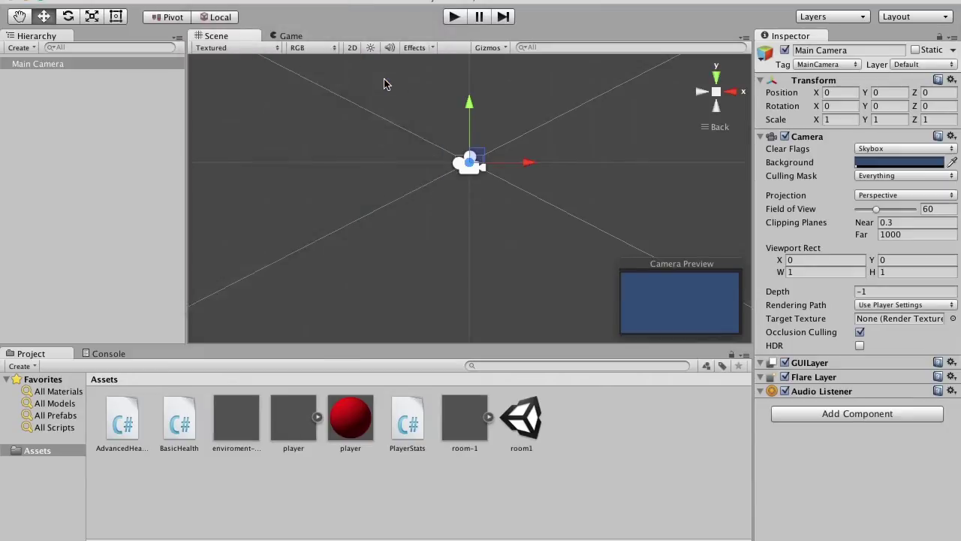
Step: Rotate the Plane -90 on X and scale it to 5, 5, 5
left_click(834, 106)
type("-")
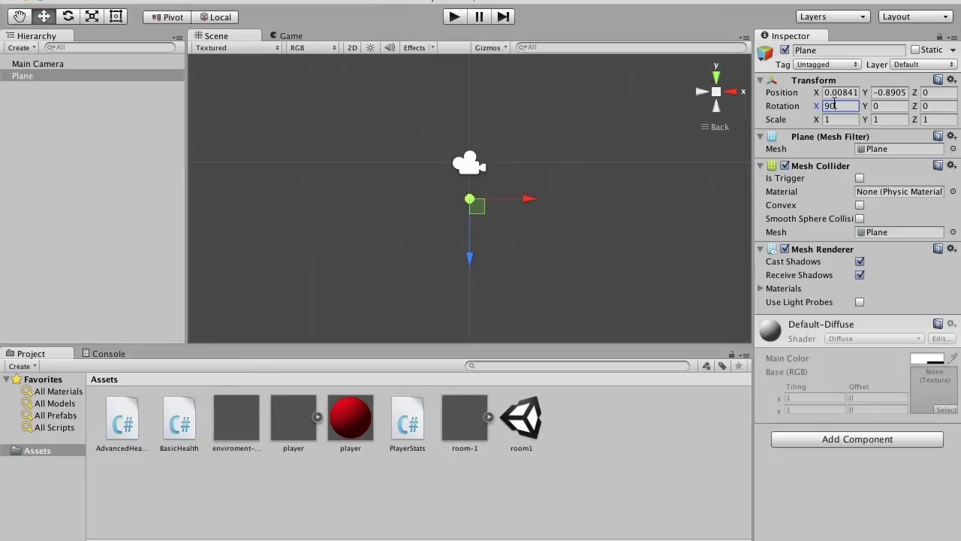
type("90")
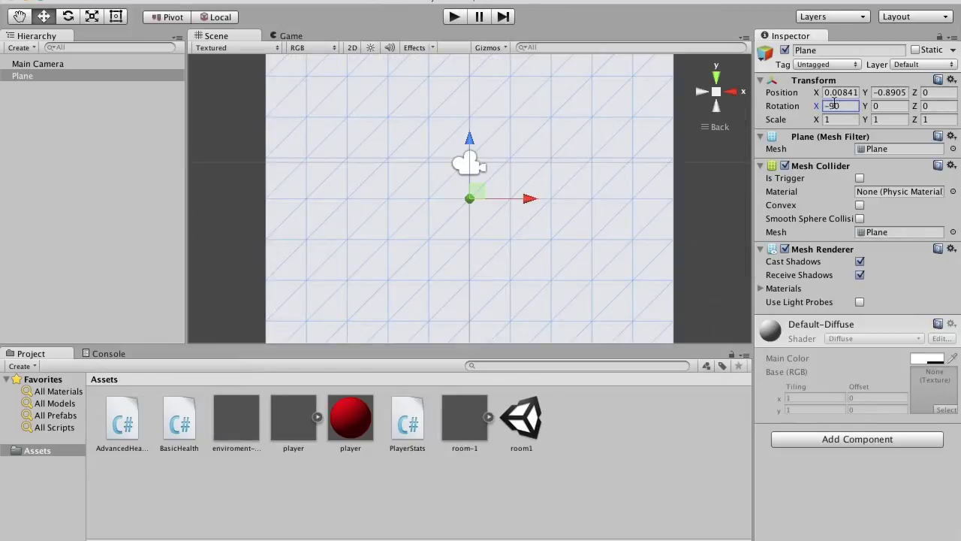
left_click(855, 119)
type("5")
key("Tab")
type("5")
key("Tab")
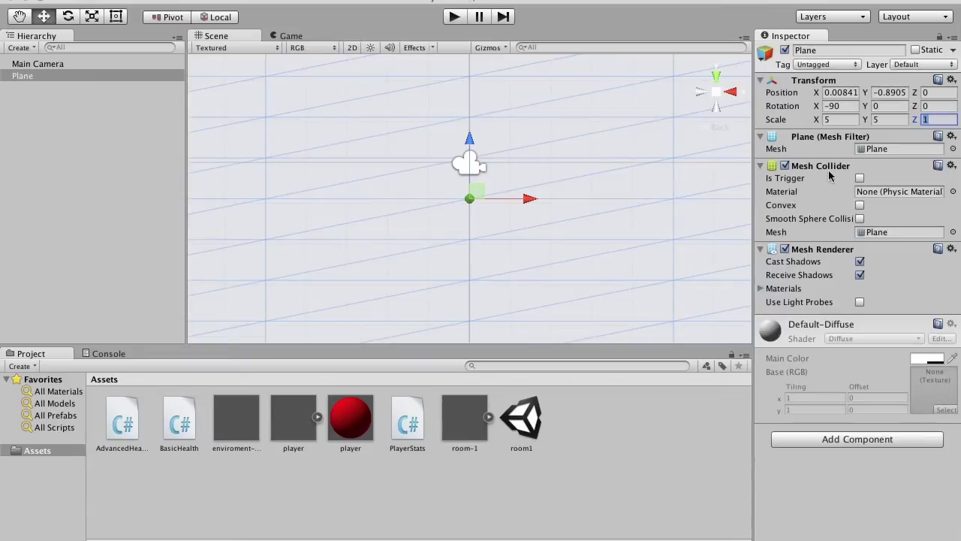
type("5")
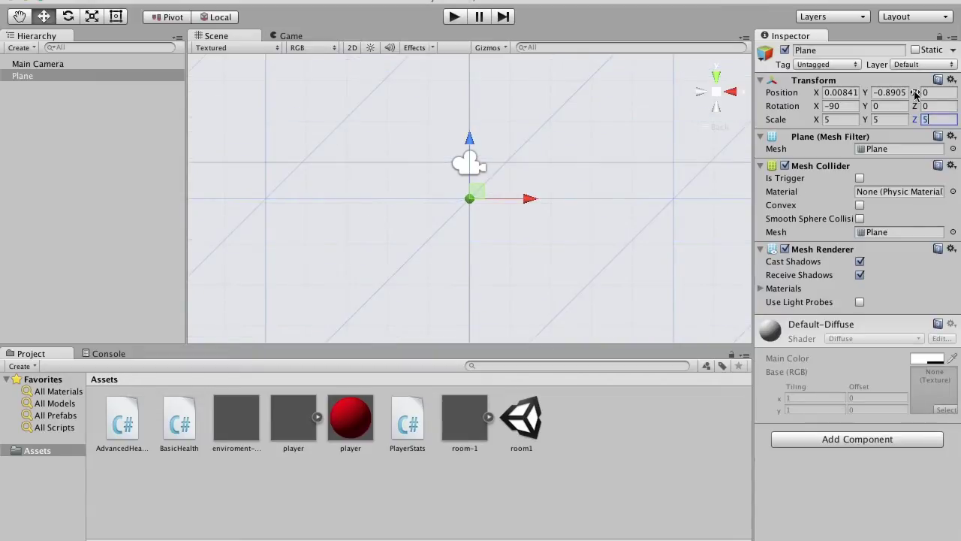
left_click(639, 194)
left_click_drag(638, 189, 483, 189, "alt")
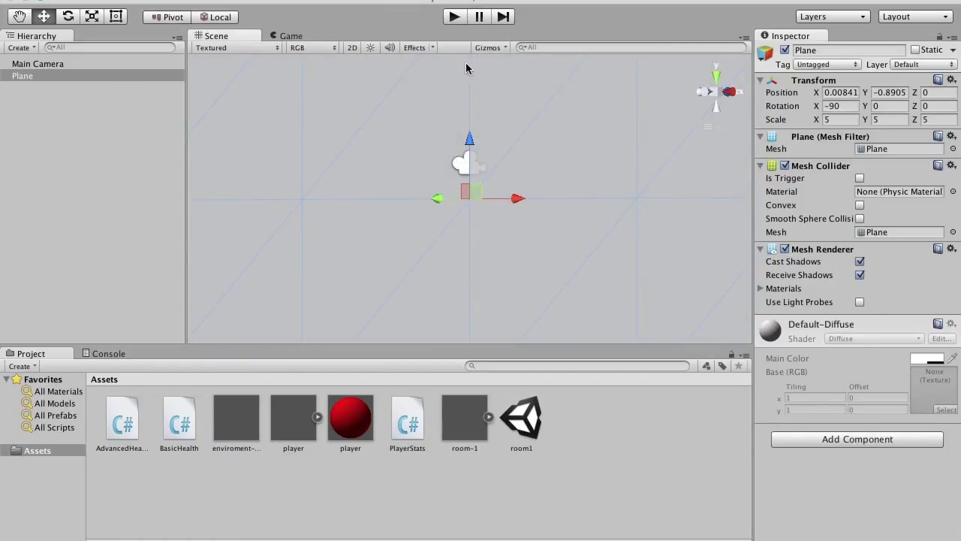
Step: Move the Main Camera back to Z position -10, in front of the plane
left_click(716, 91)
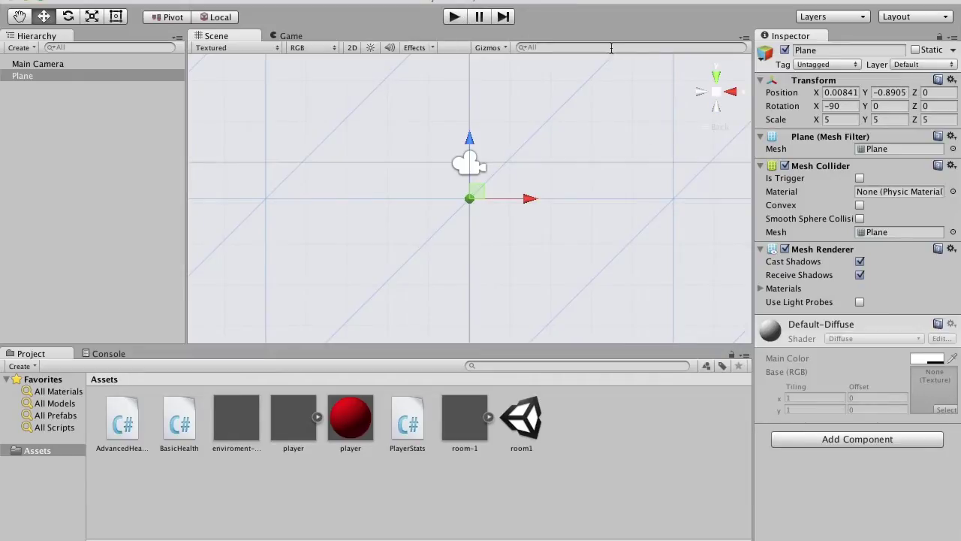
left_click(66, 65)
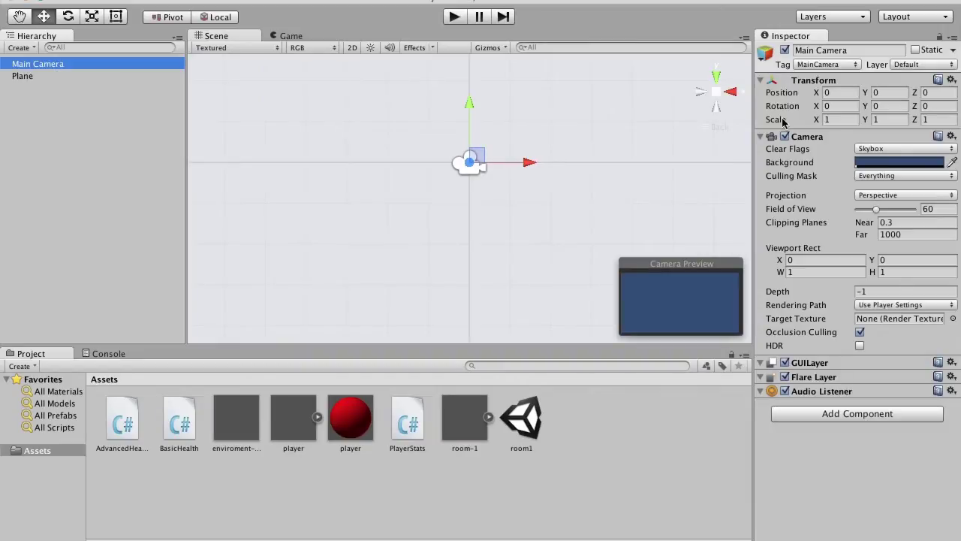
left_click(730, 91)
left_click(709, 93)
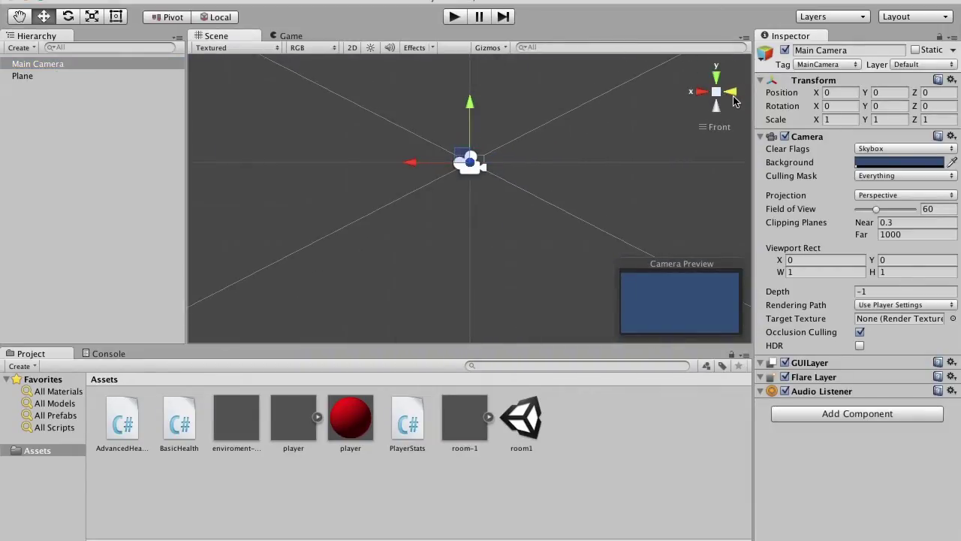
left_click_drag(525, 163, 429, 163)
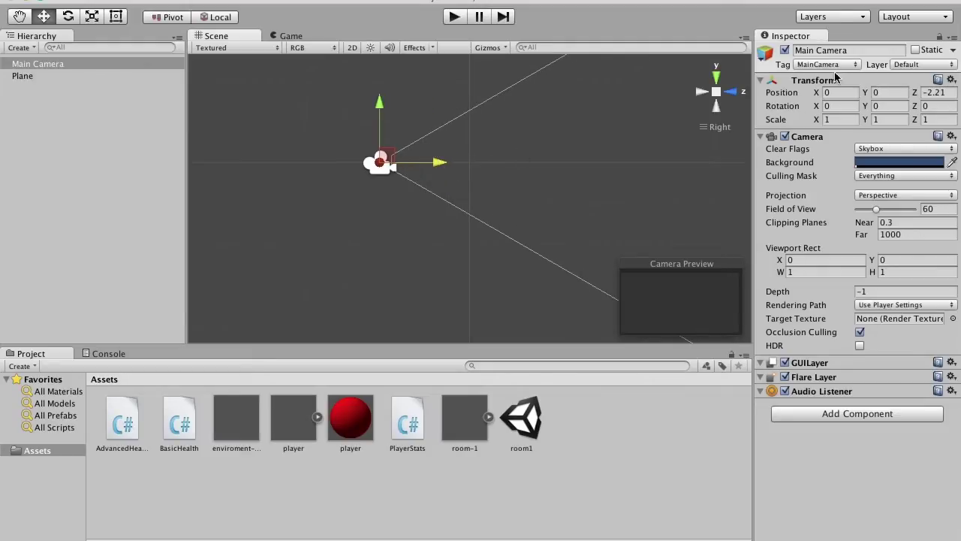
left_click(936, 92)
type("-10")
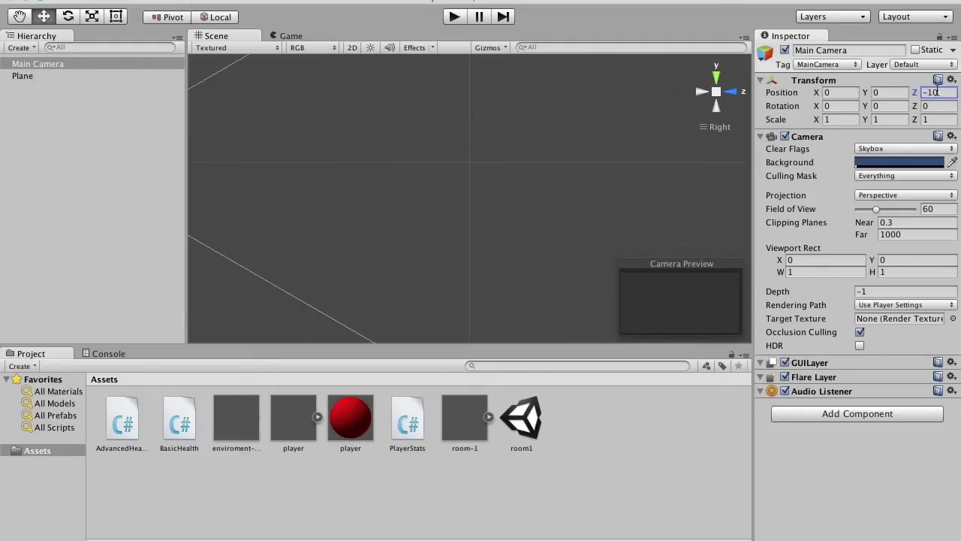
Step: Add a Directional Light to the scene
left_click(218, 0)
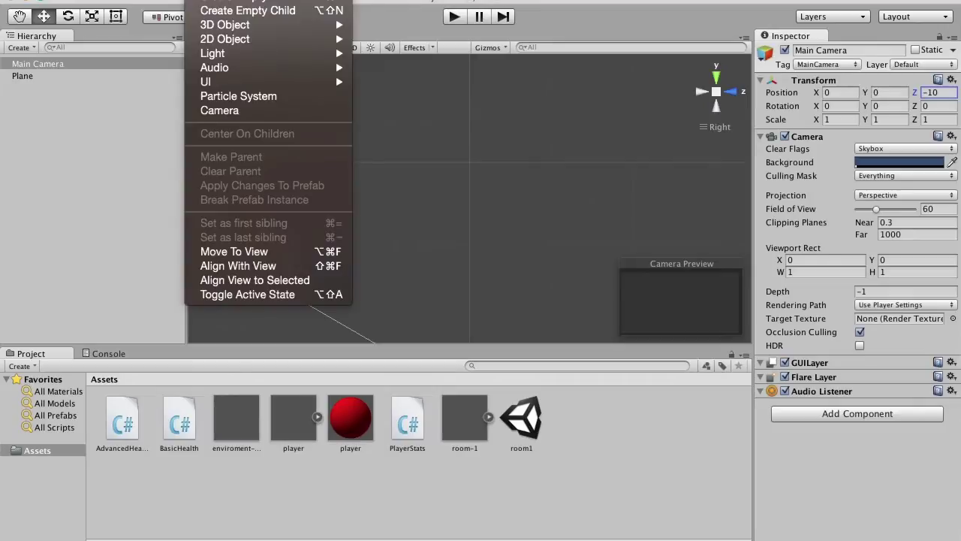
mouse_move(263, 73)
mouse_move(328, 55)
left_click(446, 54)
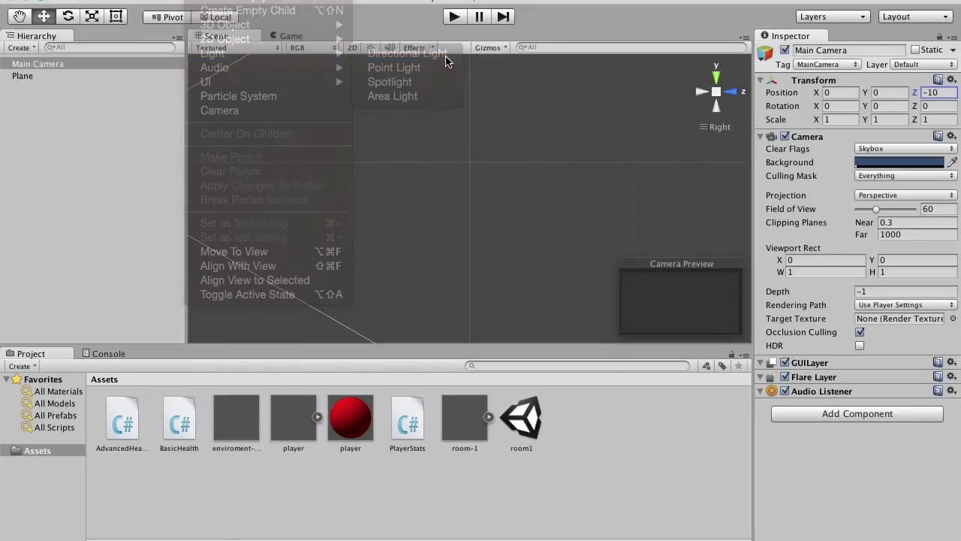
Step: Preview the scene in the Game view
left_click(302, 35)
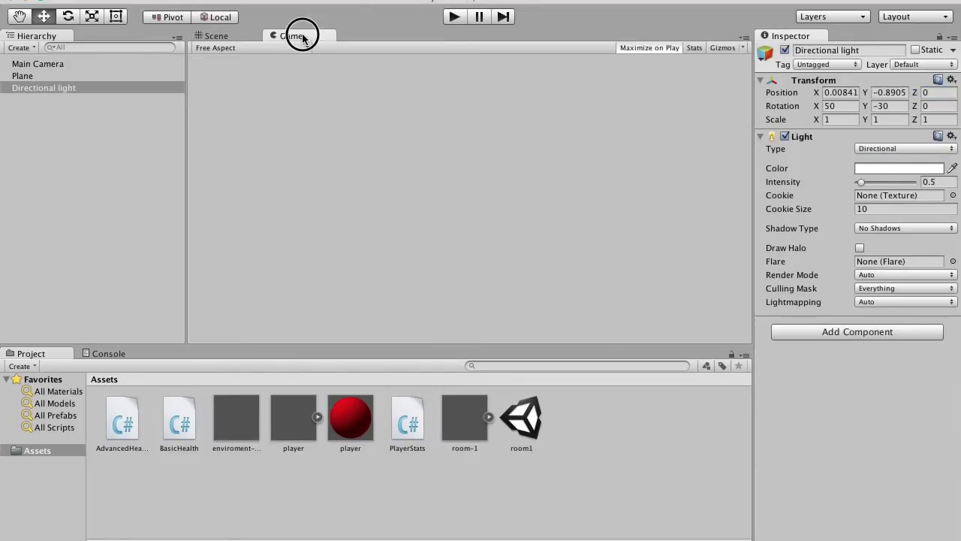
left_click(227, 36)
left_click(290, 37)
right_click(351, 491)
Step: Create a material named worldMaterial and apply it to the Plane
mouse_move(425, 347)
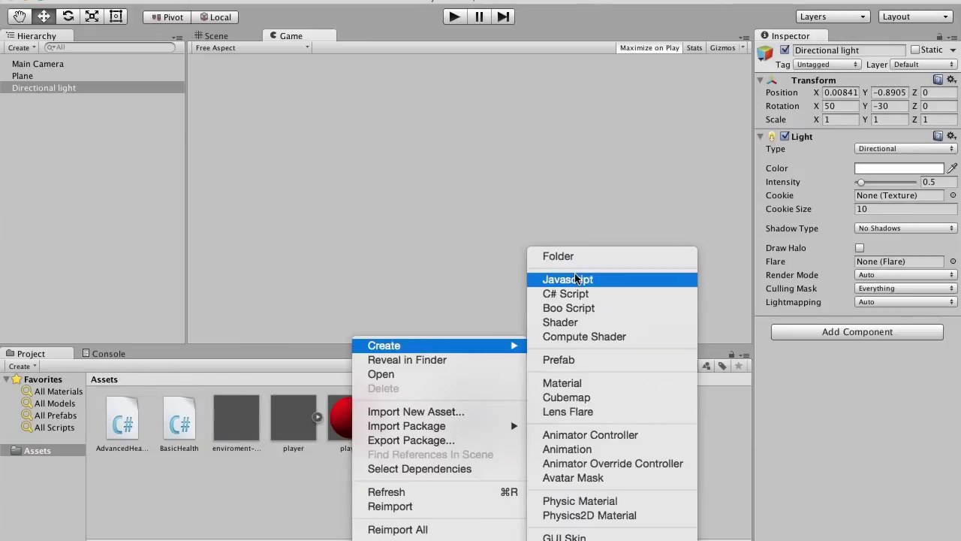
left_click(586, 384)
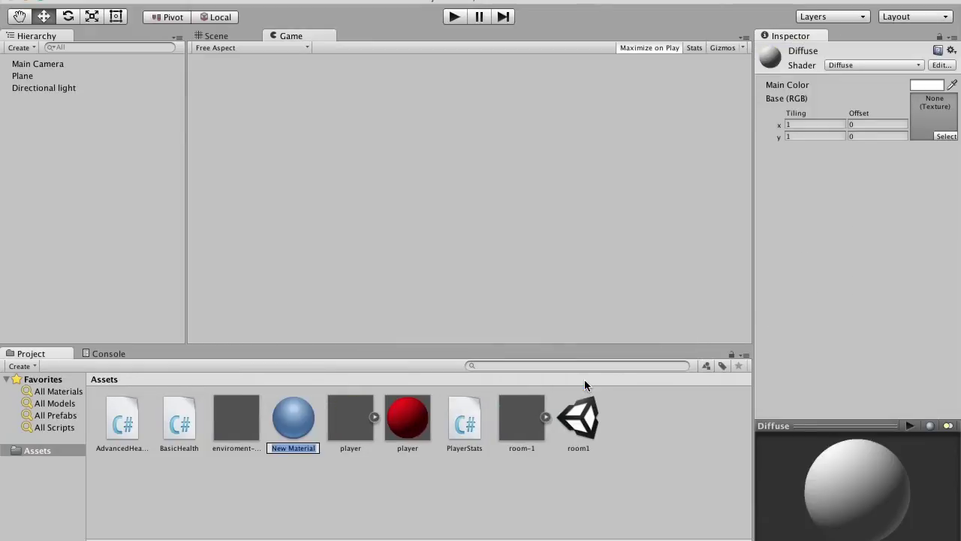
type("worldMaterial")
key("Return")
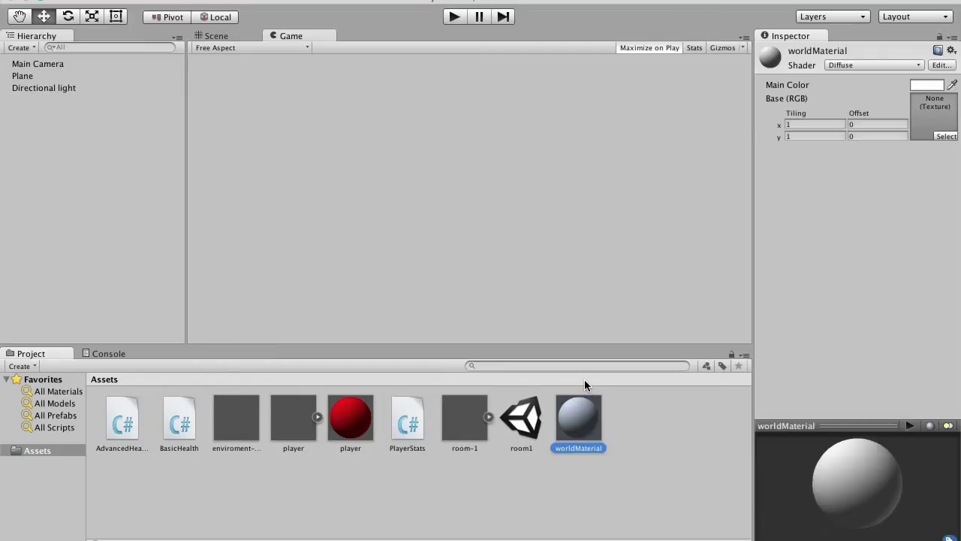
left_click(924, 85)
left_click(11, 1)
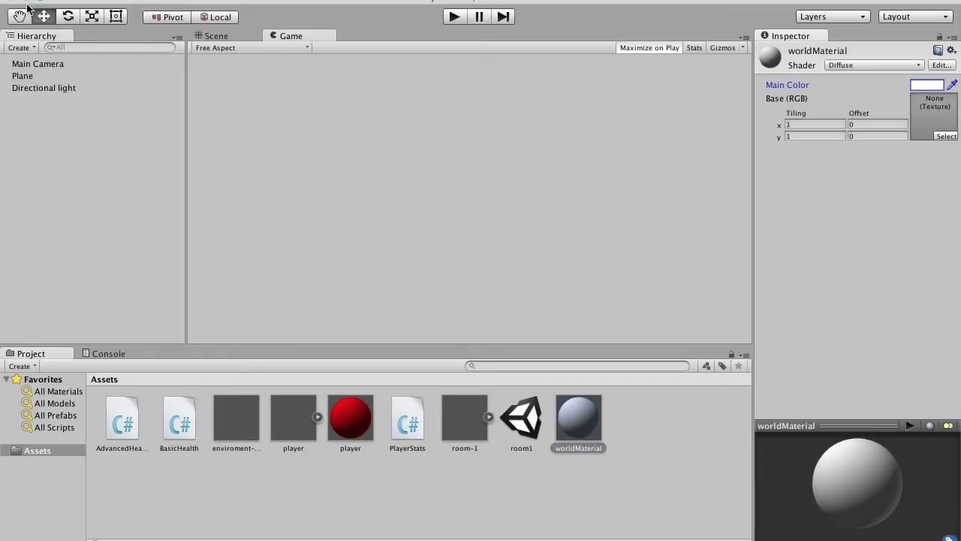
left_click_drag(570, 431, 64, 76)
Step: Set worldMaterial's main colour to green (16, 214, 58)
left_click(919, 86)
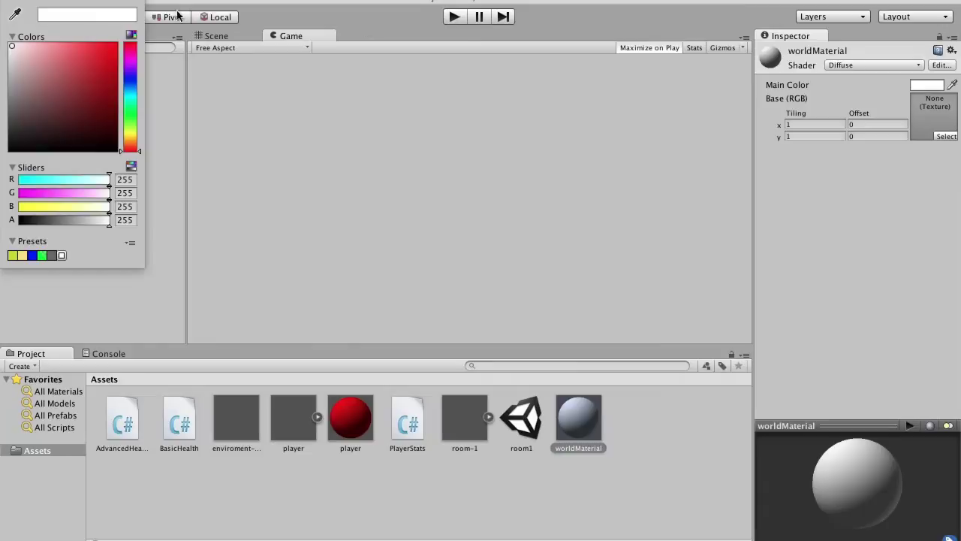
left_click(120, 110)
mouse_move(117, 112)
left_mouse_down()
mouse_move(38, 60)
mouse_move(71, 53)
mouse_move(90, 69)
mouse_move(85, 47)
mouse_move(101, 47)
mouse_move(96, 73)
mouse_move(87, 68)
mouse_move(95, 47)
mouse_move(98, 60)
left_mouse_up()
left_click_drag(127, 107, 107, 66)
left_click(107, 87)
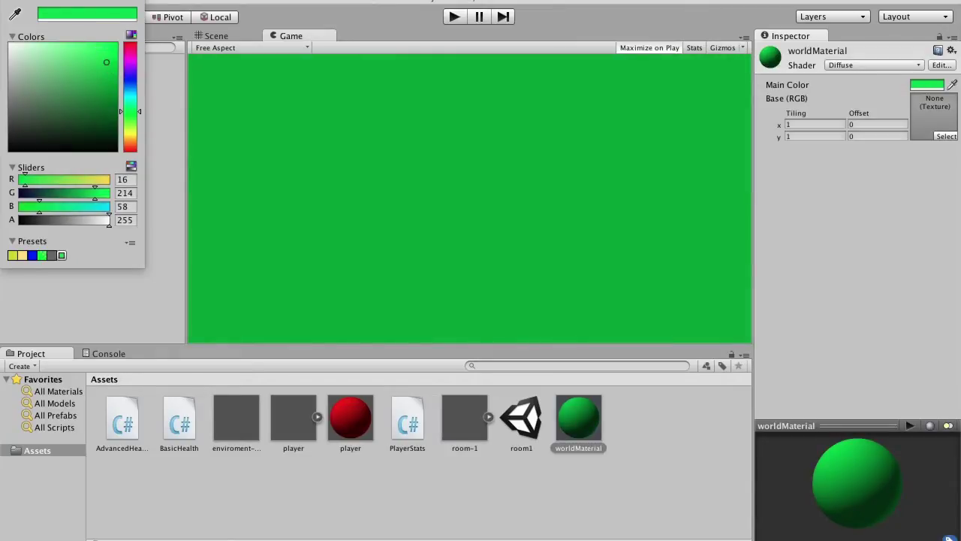
left_click(12, 3)
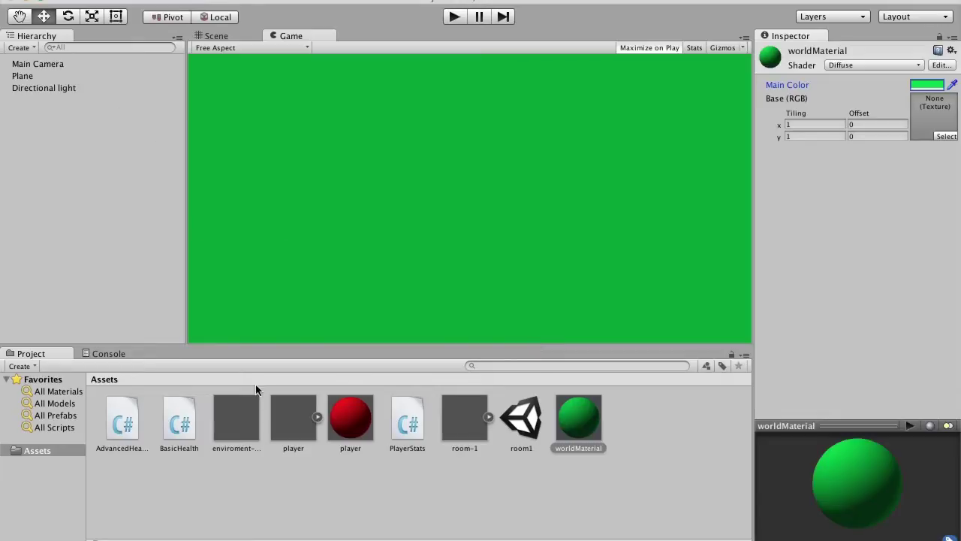
Step: Place the player prefab in the scene and preview the Main Camera's view from the back
left_click_drag(299, 419, 134, 131)
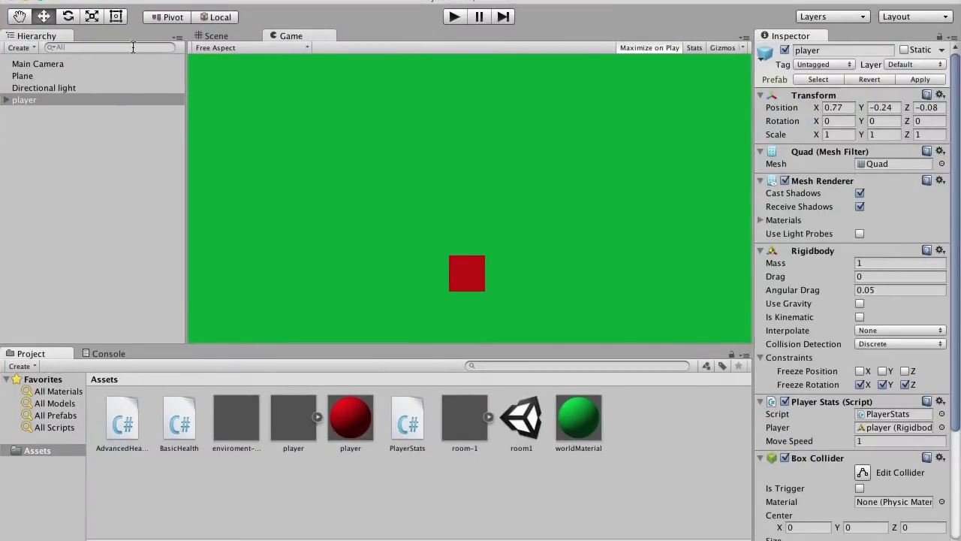
left_click(232, 36)
left_click(730, 90)
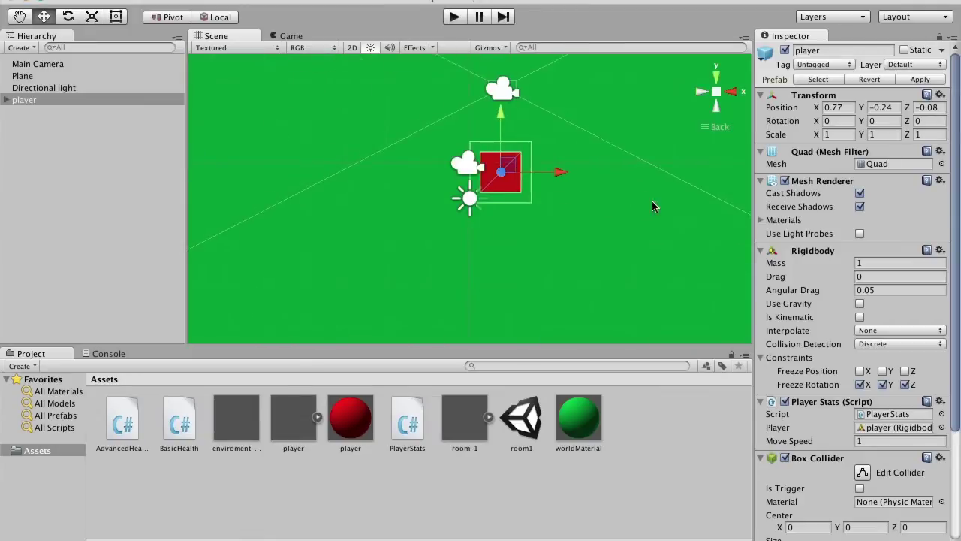
left_click(470, 162)
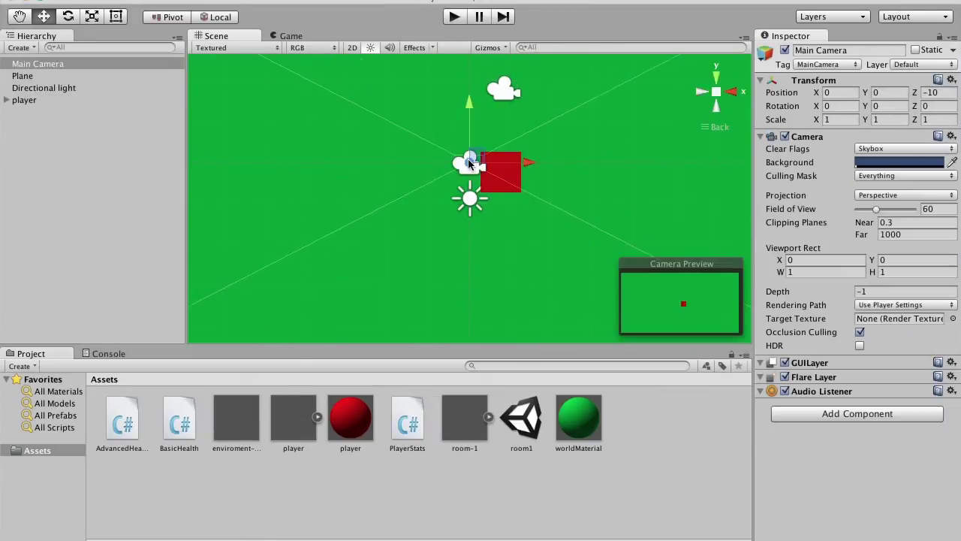
left_click(288, 36)
left_click(238, 36)
Step: Delete the Main Camera nested under player, keeping the standalone Main Camera
left_click(7, 99)
left_click(42, 112)
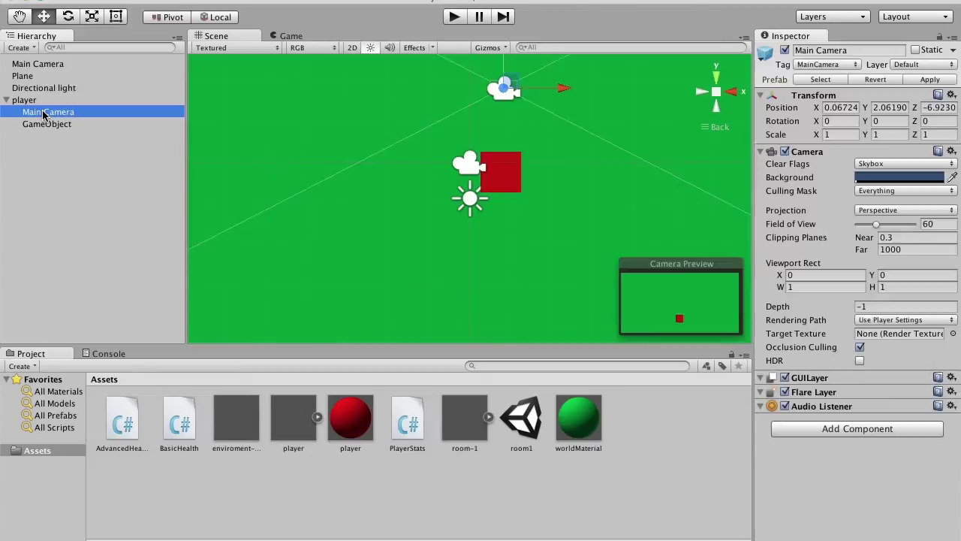
key("super+BackSpace")
left_click(54, 76)
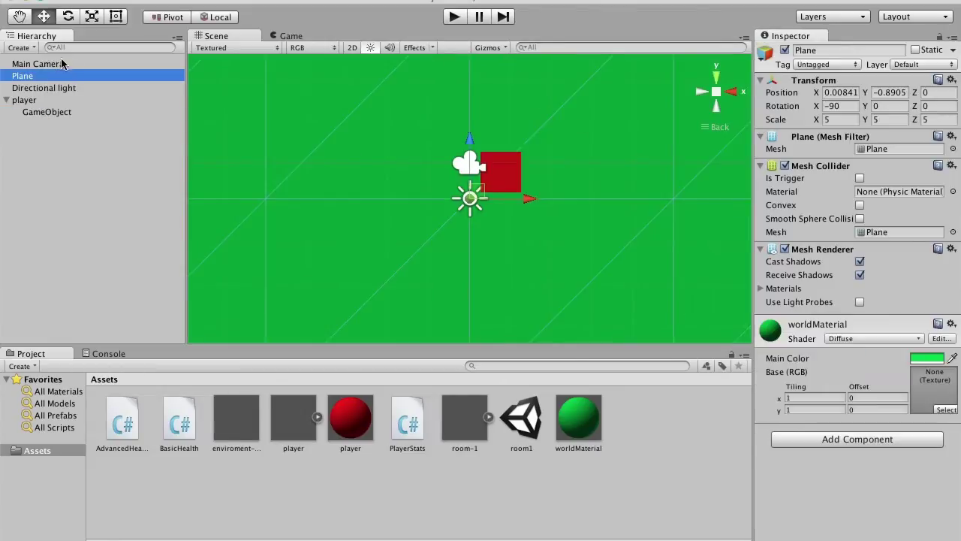
left_click(60, 64)
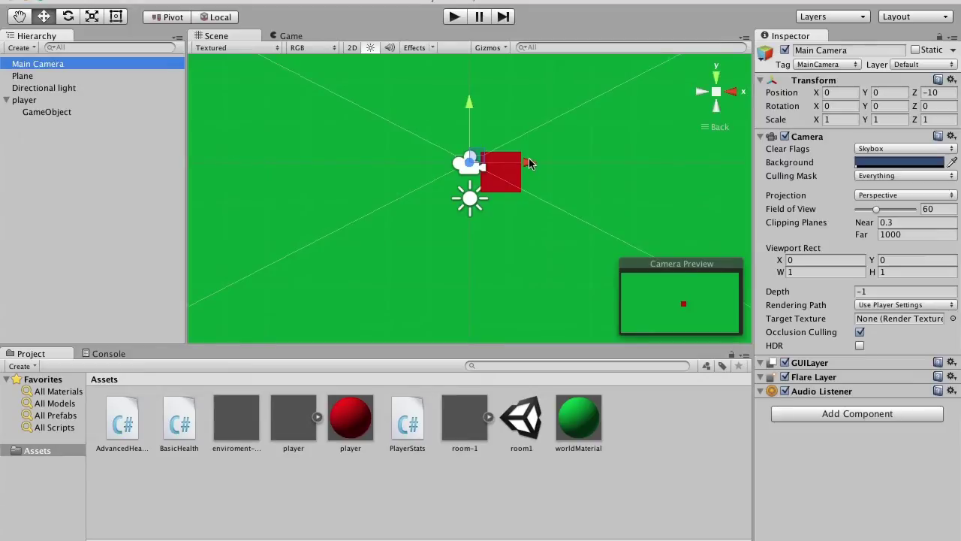
Step: Pan the Scene view and select the background plane
key("q")
left_click_drag(691, 159, 660, 181)
key("w")
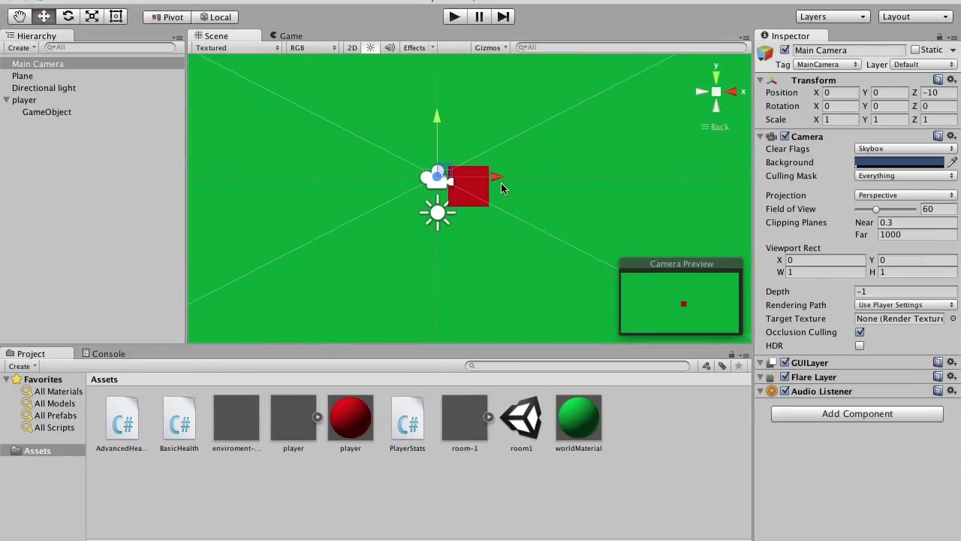
left_click(91, 76)
Step: Frame the player and Main Camera, then move the camera close to the red player square
left_click(86, 100)
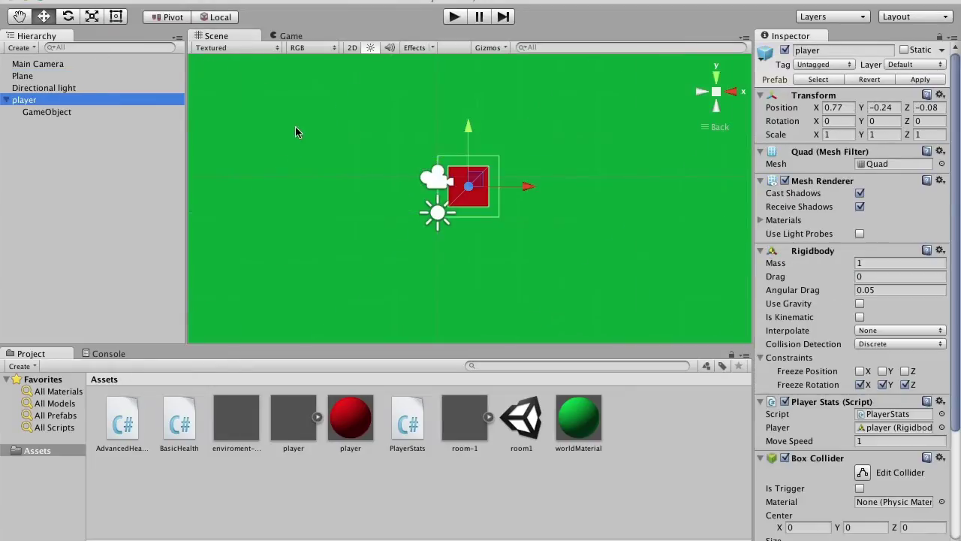
key("f")
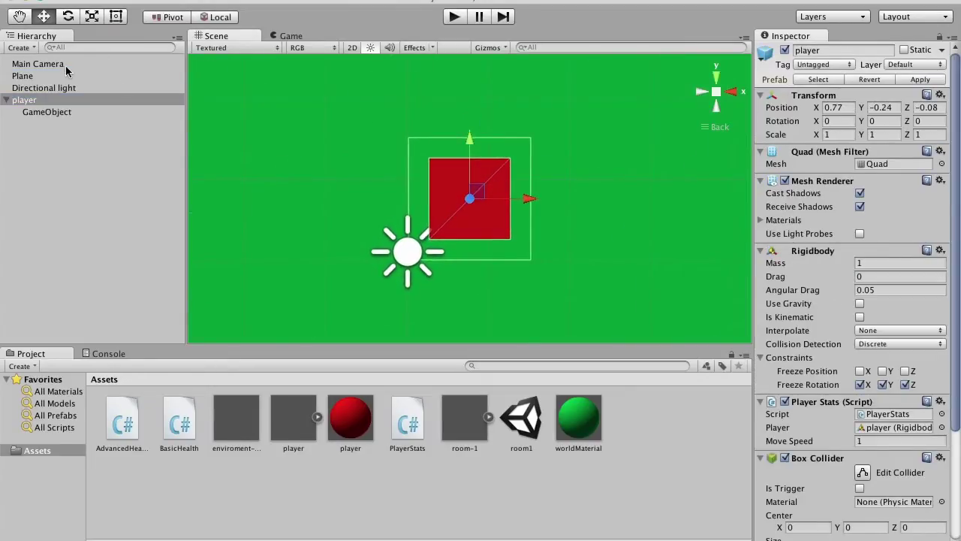
left_click(65, 66)
key("f")
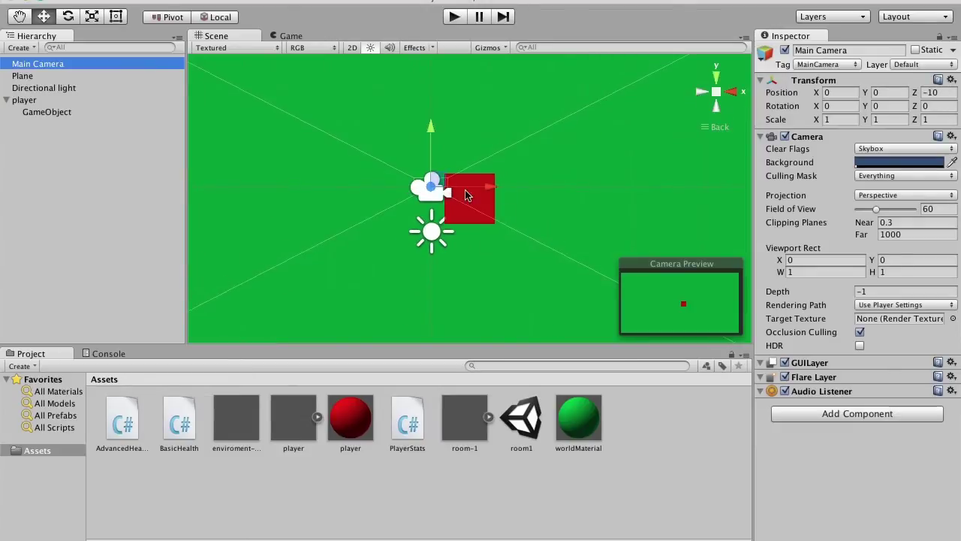
left_click(521, 187)
left_click_drag(521, 187, 530, 187)
left_click_drag(470, 118, 482, 24)
left_click_drag(915, 92, 747, 43)
left_click_drag(864, 93, 834, 90)
left_click(871, 90)
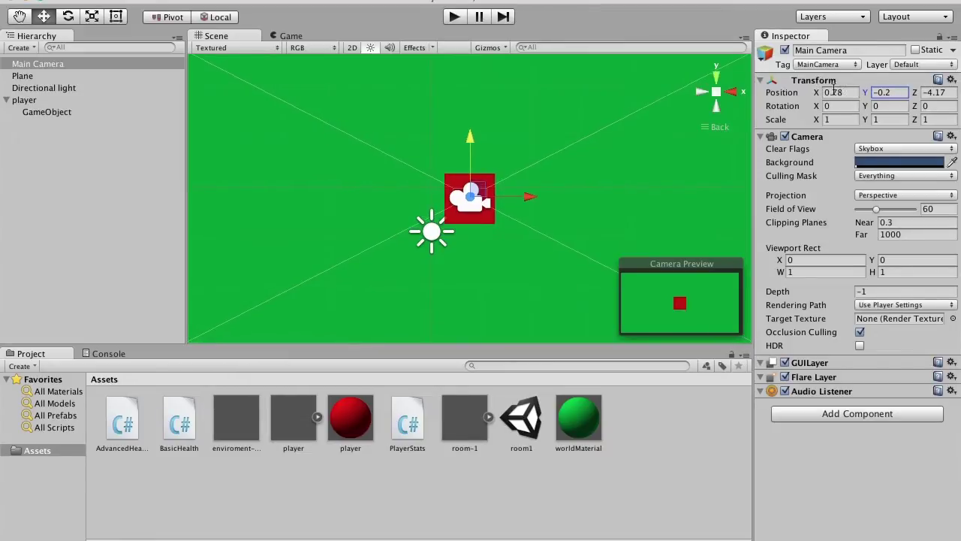
Step: Set the camera's Position Z to -5, parent it under player, and start Play
left_click(297, 36)
left_click(251, 37)
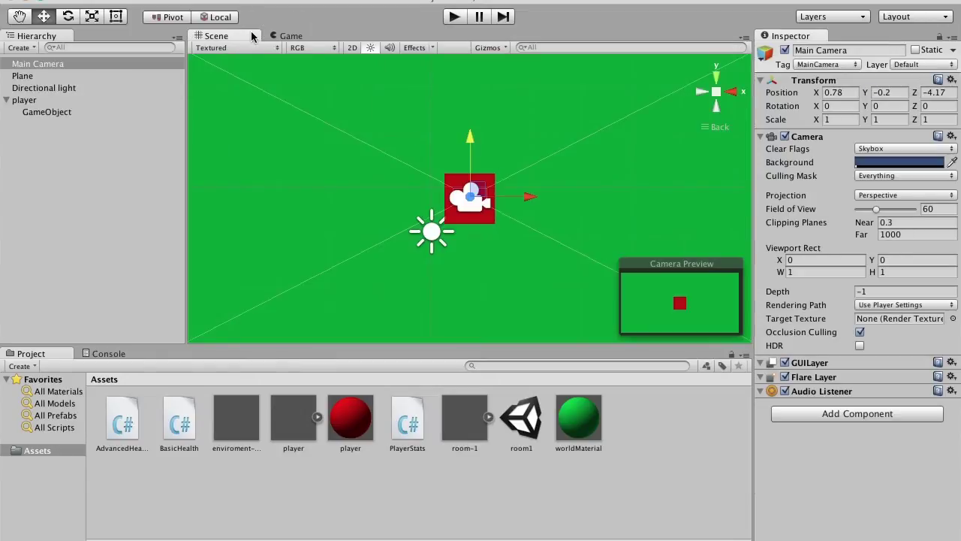
left_click(941, 91)
type("-3")
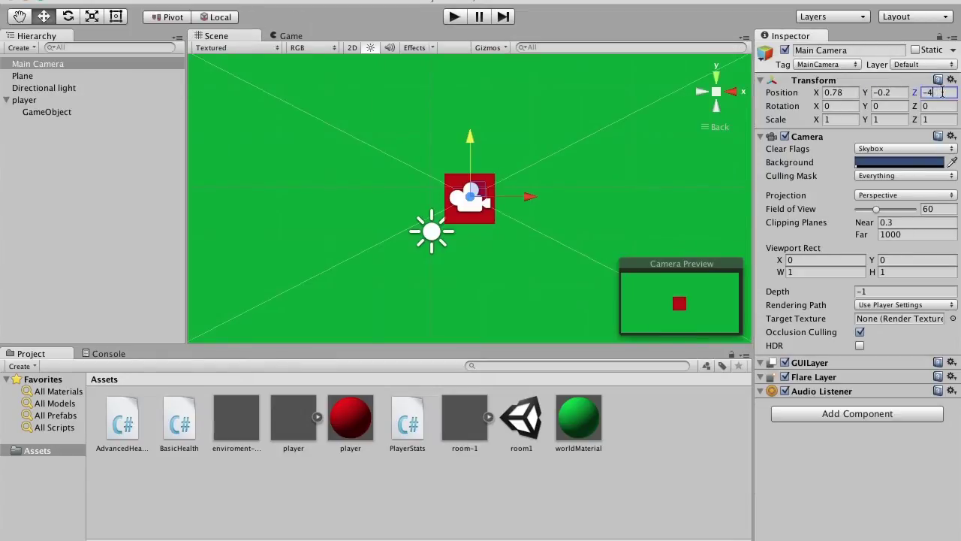
key("BackSpace")
type("2")
key("BackSpace")
type("5")
key("BackSpace")
type("5")
left_click(911, 469)
left_click_drag(65, 65, 60, 100)
left_click(460, 18)
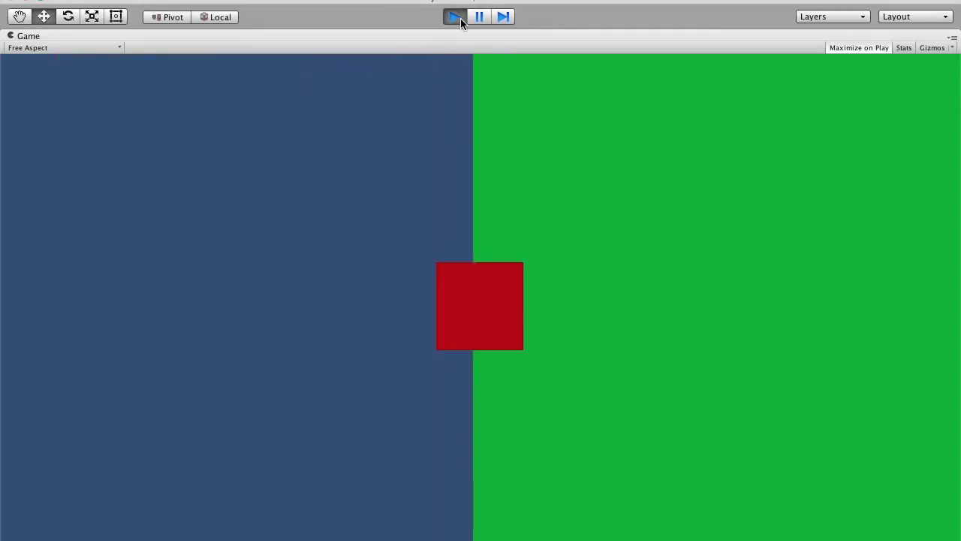
Step: Stop play mode to return to the full editor layout
left_click(461, 23)
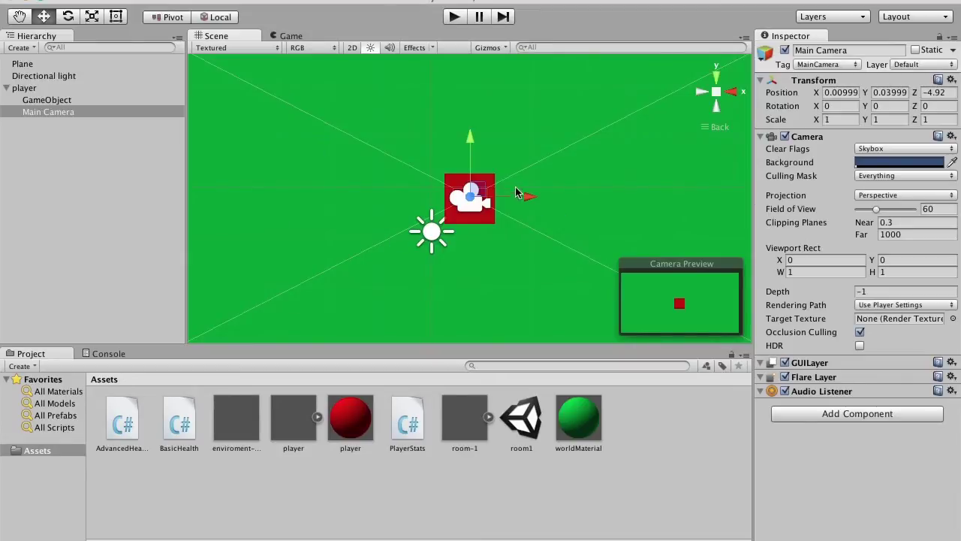
Step: Switch the Scene view to Right view and select the background Plane's Position Y value
left_click(739, 94)
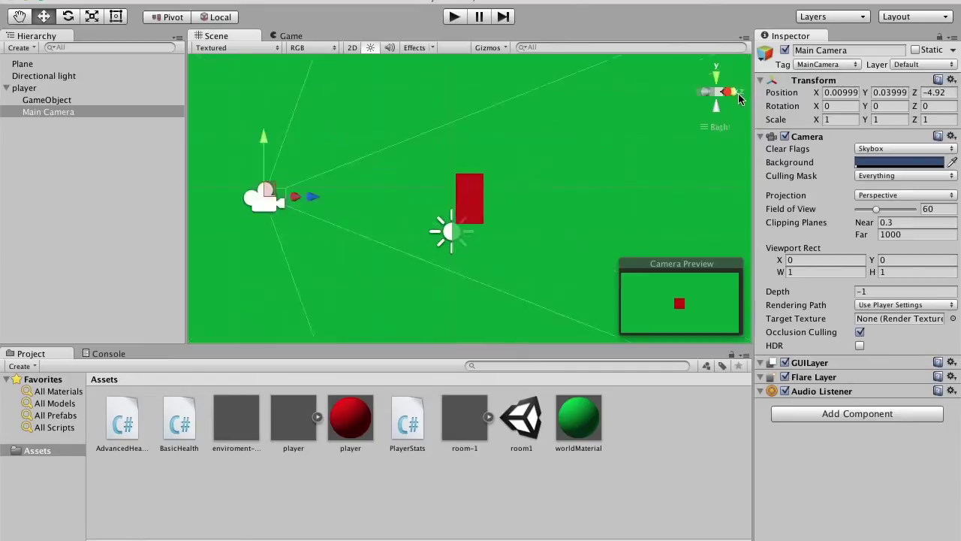
left_click(470, 134)
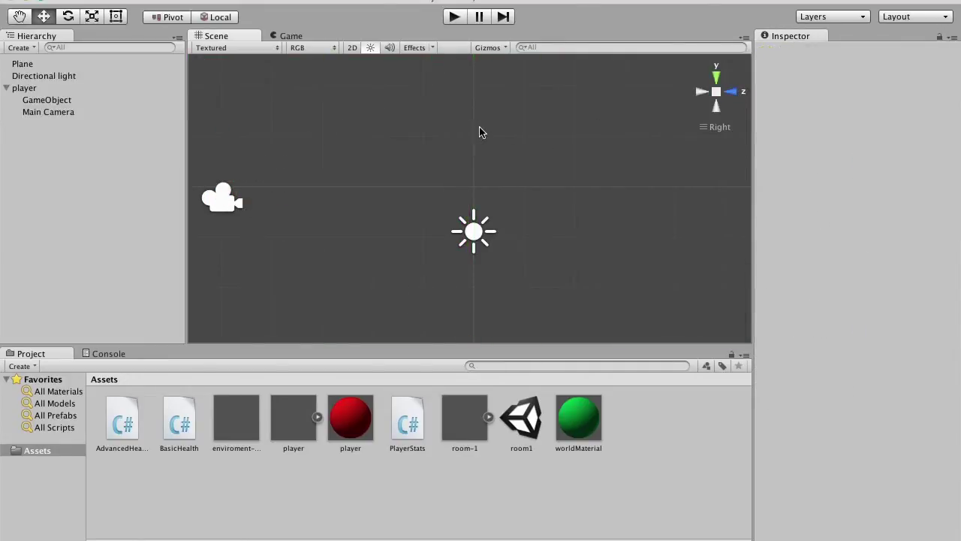
left_click(42, 63)
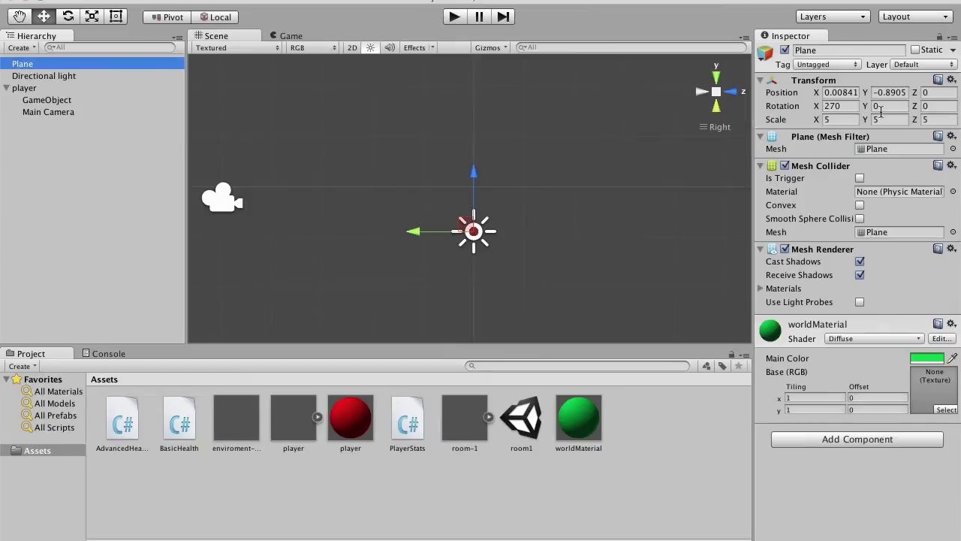
left_click(894, 92)
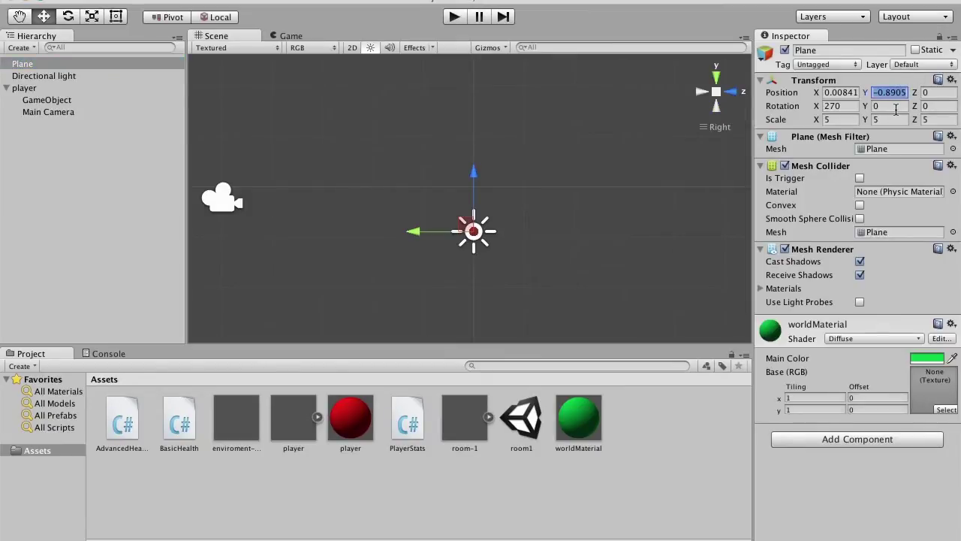
Step: Create a new Plane, paste the background's Y position into it, then undo that
left_click(218, 2)
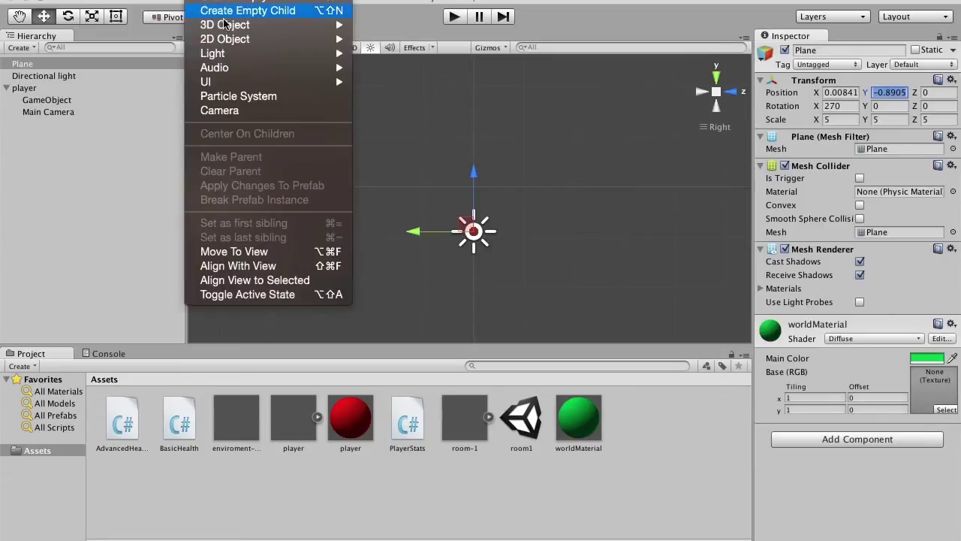
mouse_move(241, 25)
left_click(378, 83)
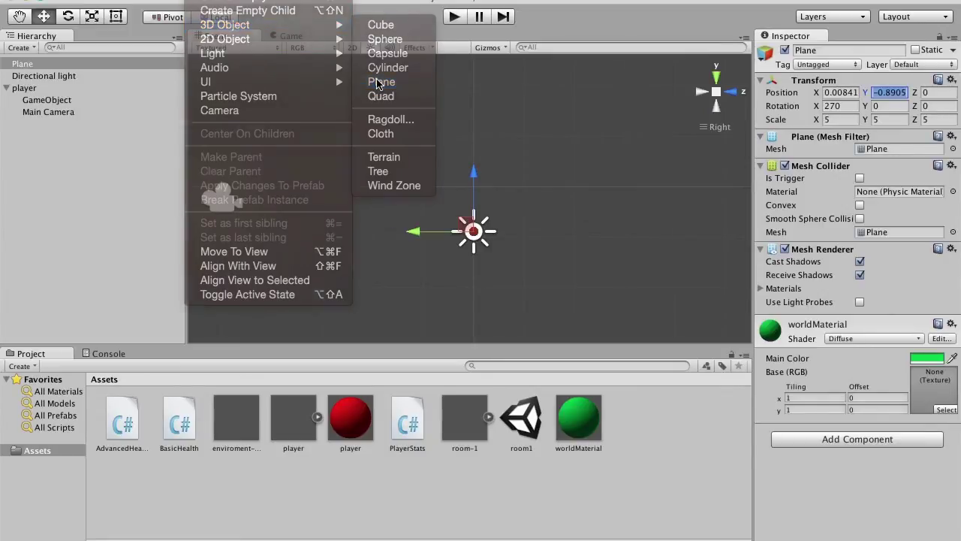
left_click(900, 92)
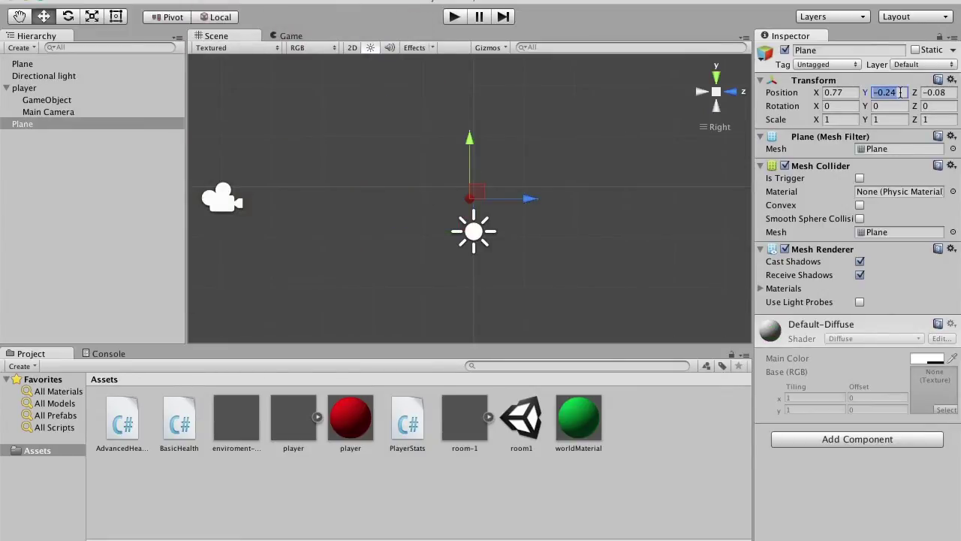
key("super+v")
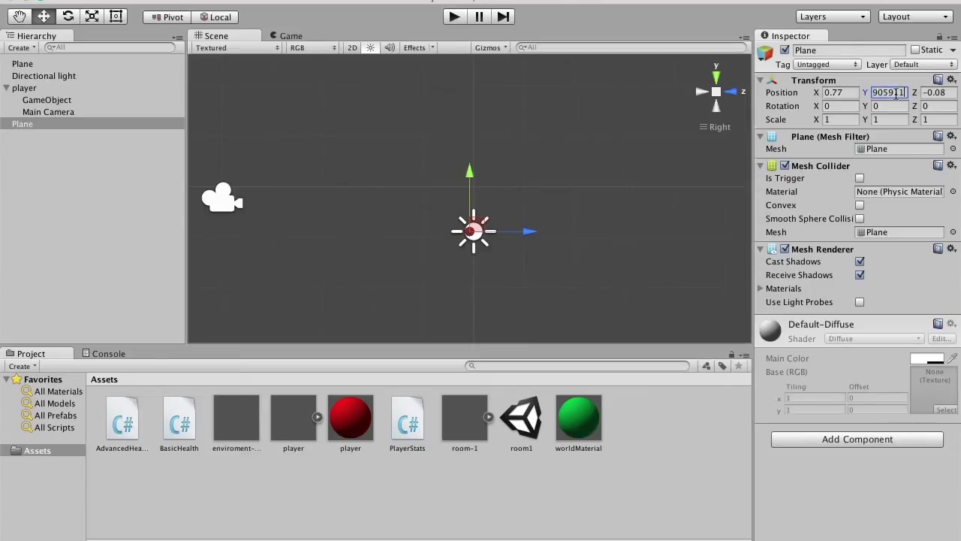
key("super+z")
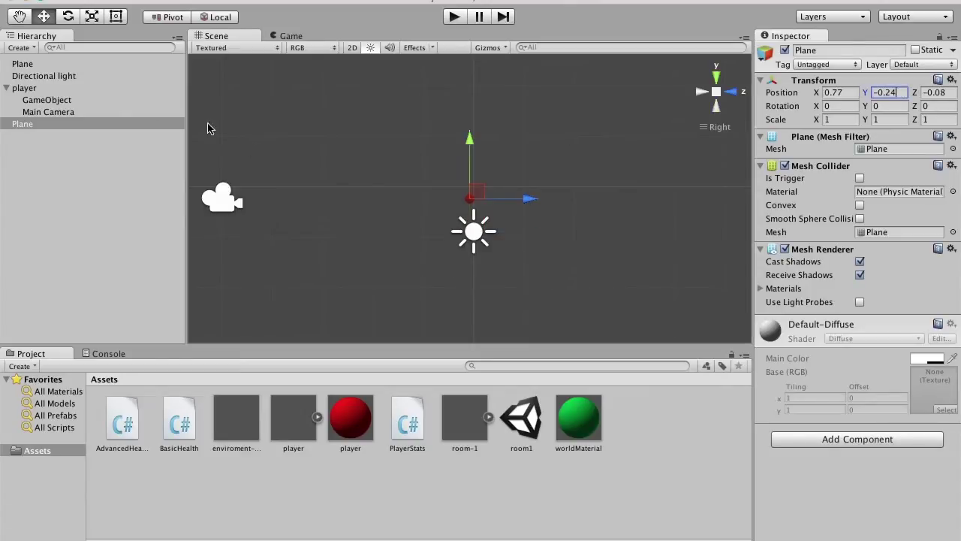
Step: Copy the background plane's X position onto the new plane, then undo it
left_click(79, 65)
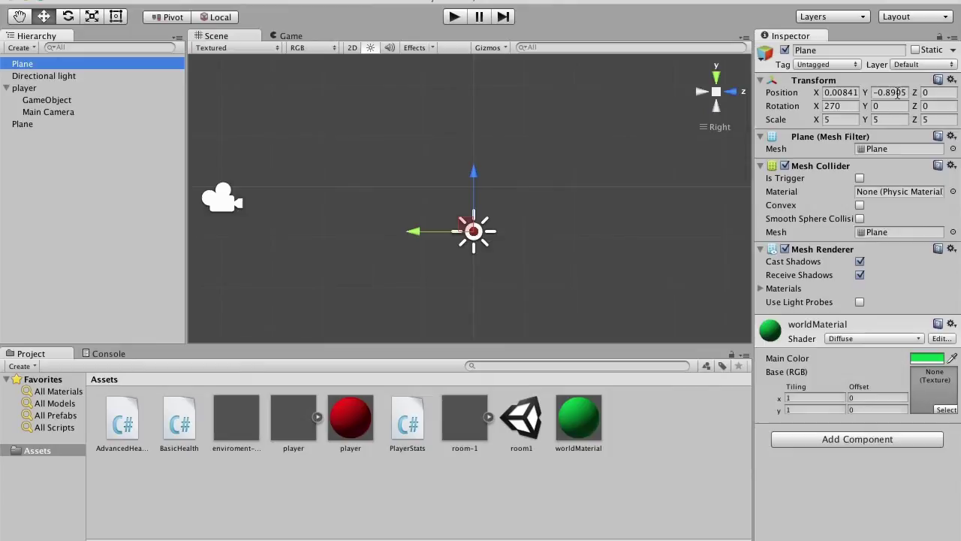
left_click(832, 92)
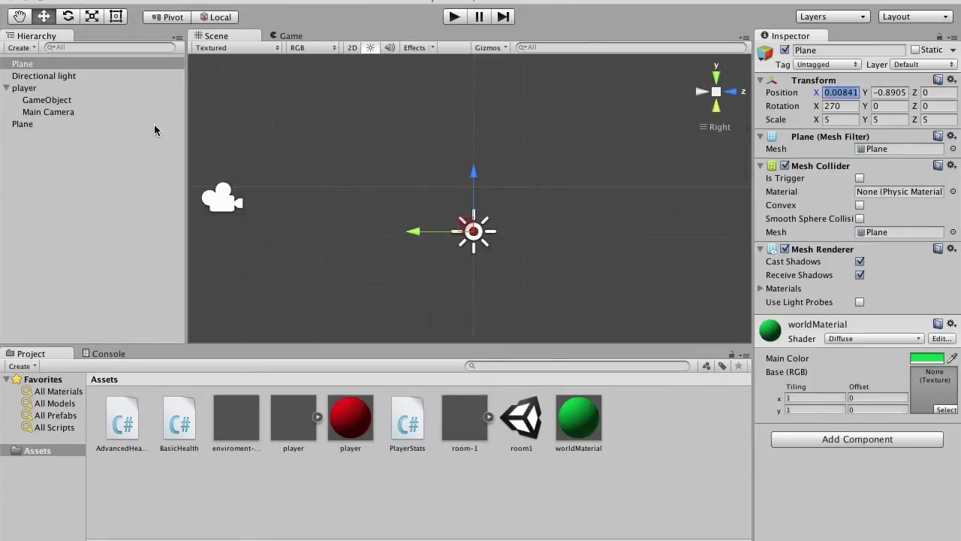
left_click(65, 123)
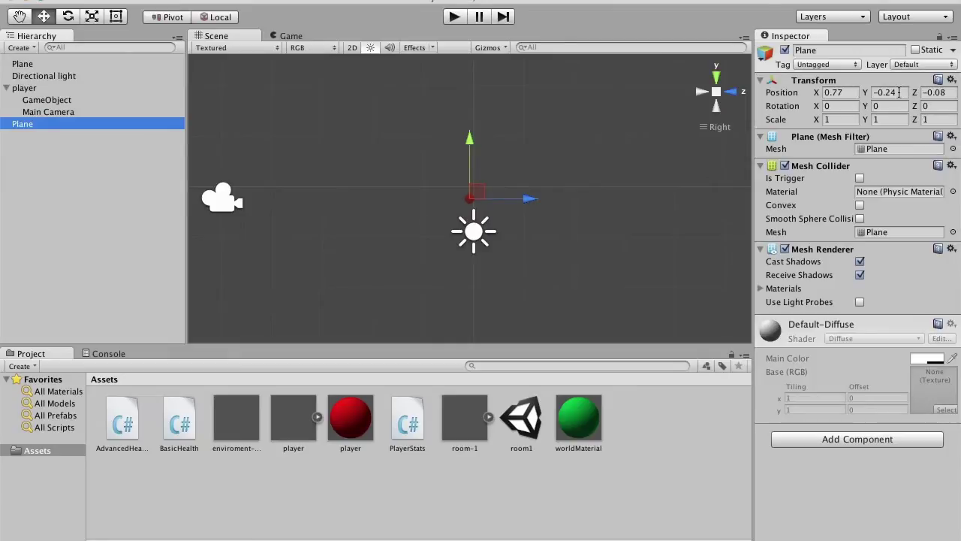
left_click(839, 93)
key("ctrl+v")
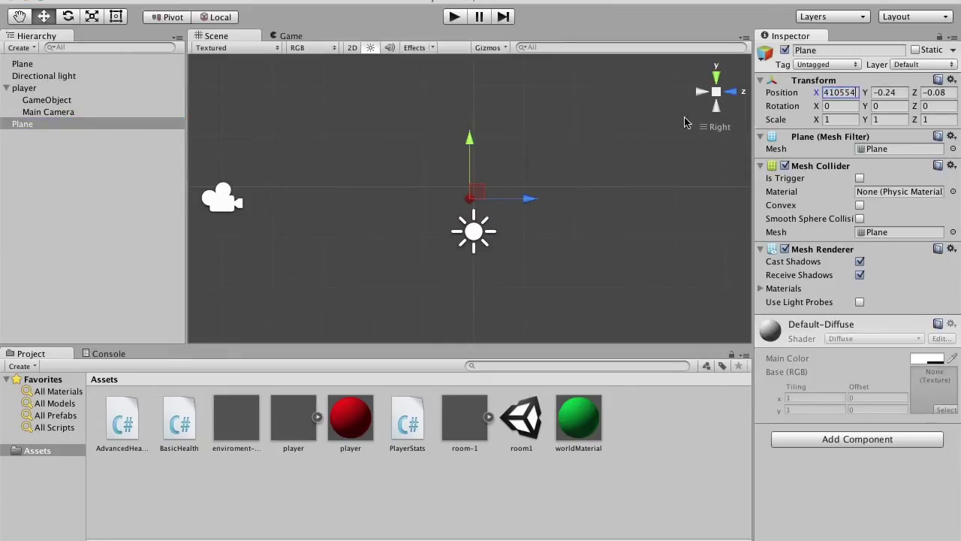
left_click(701, 91)
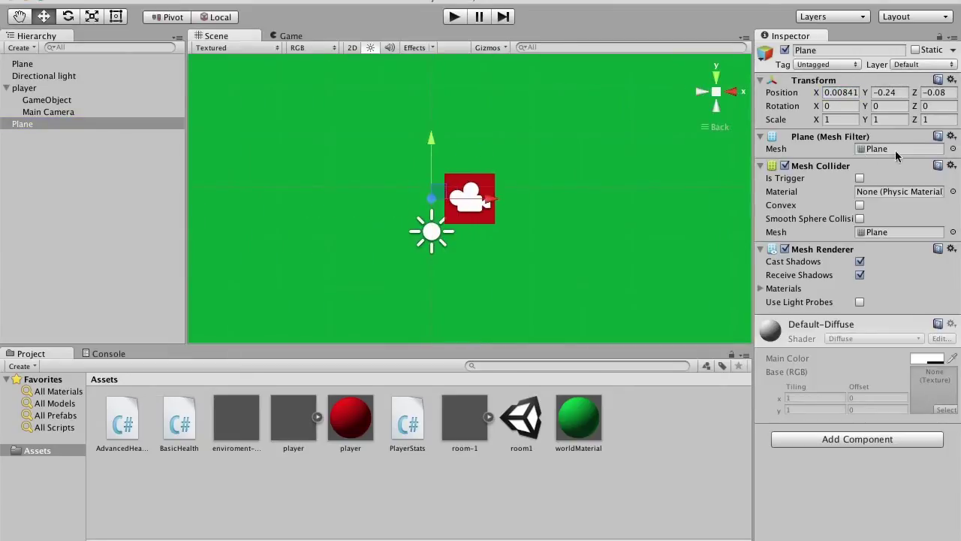
key("ctrl+z")
Step: Paste 0.00841 into the new plane's Position Y and set Rotation X to -90
left_click(893, 92)
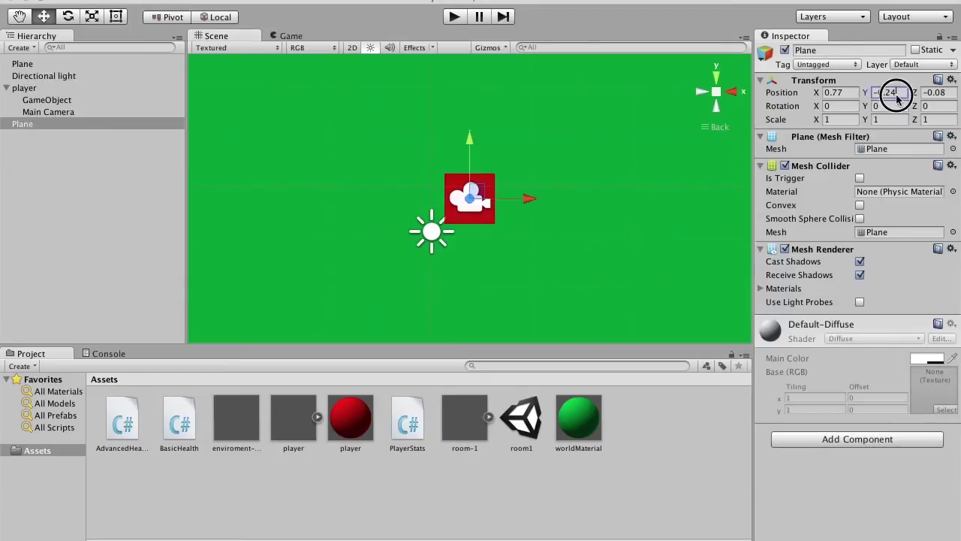
key("ctrl+v")
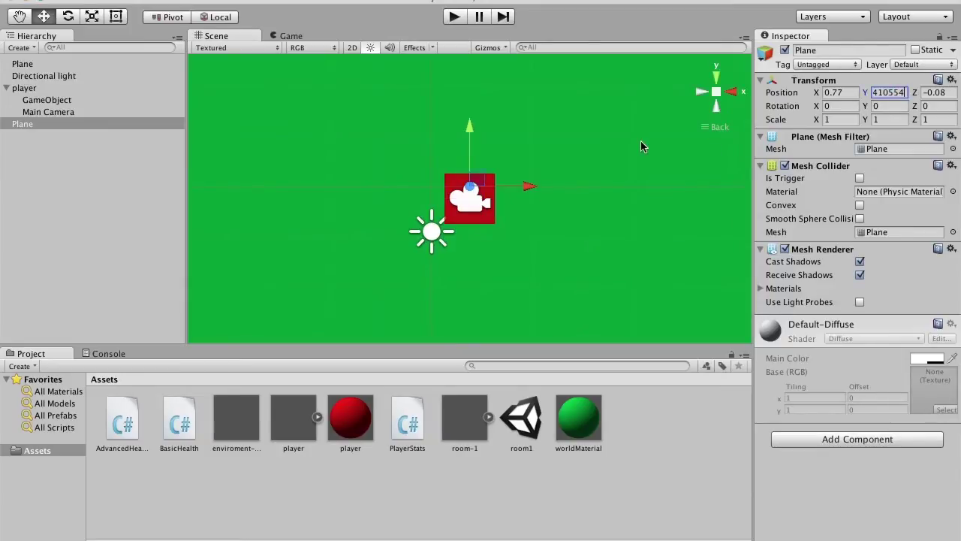
left_click(842, 106)
type("9")
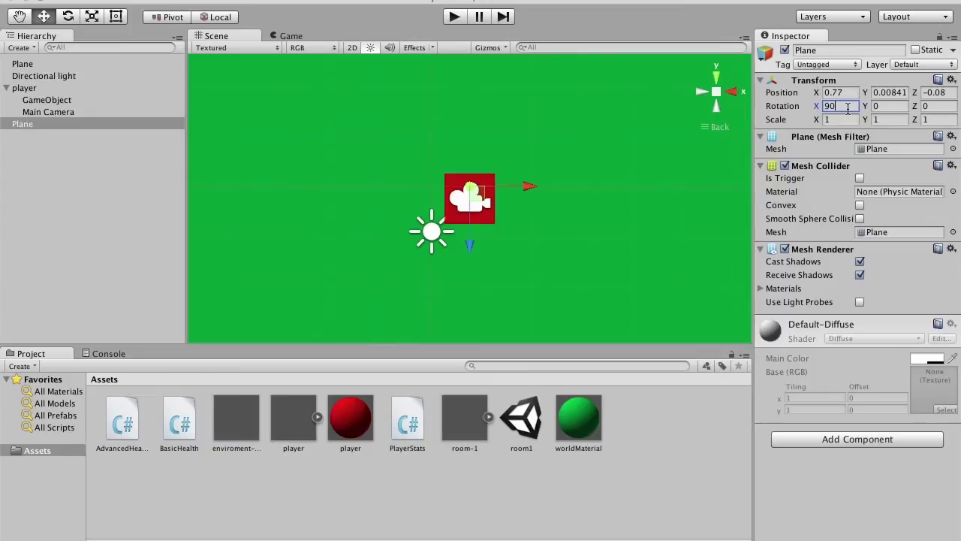
key("BackSpace")
type("-9")
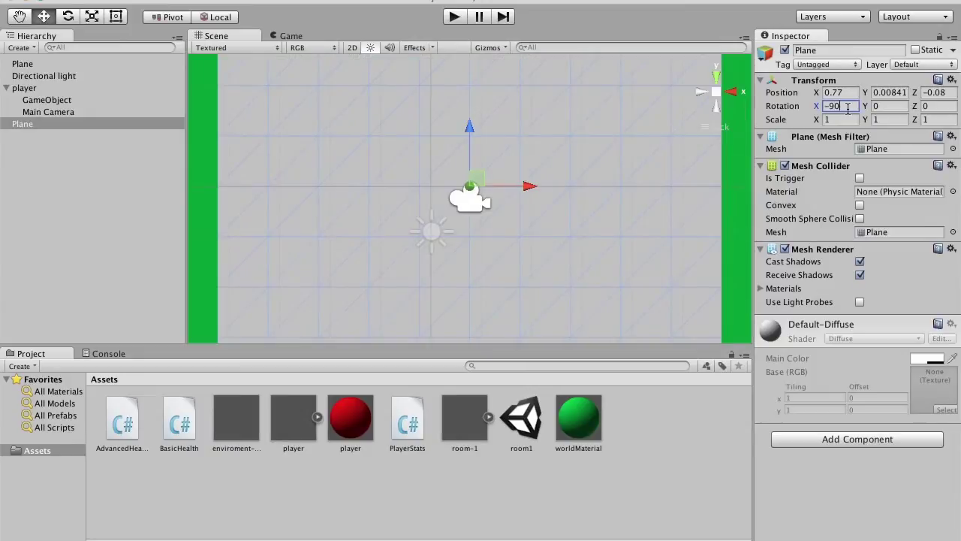
Step: Move the second Plane to Position X -5.78 and set its Scale X to 0.5
left_click(292, 36)
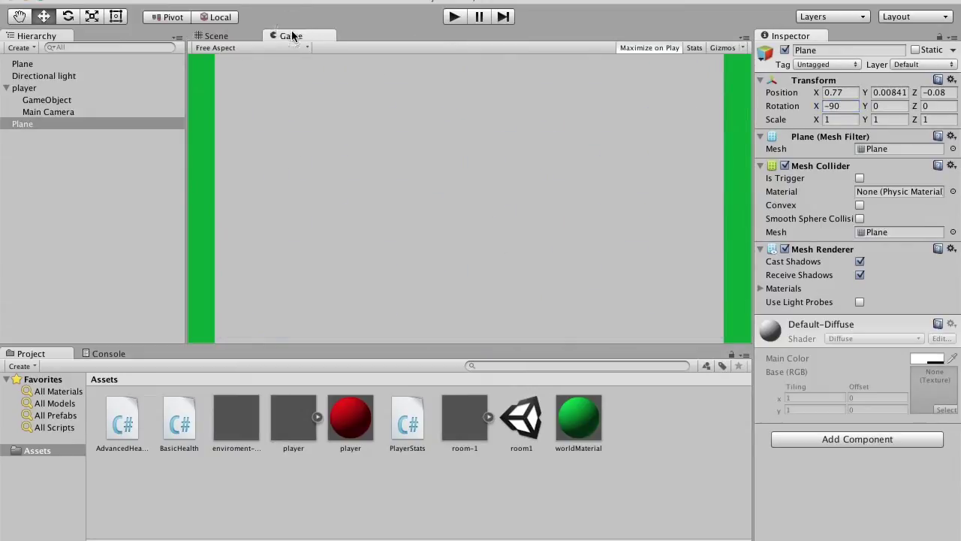
left_click_drag(817, 93, 663, 125)
left_click(844, 119)
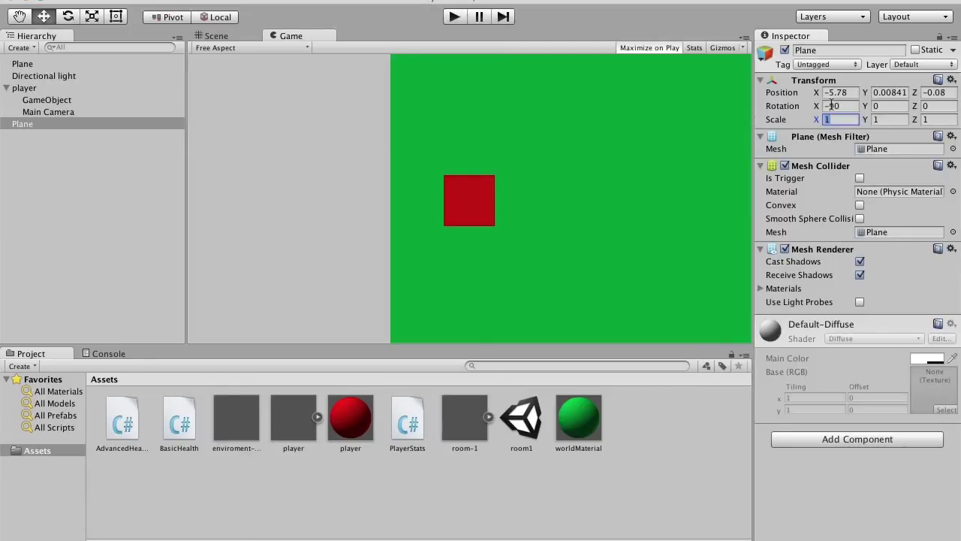
type("0.5")
key("Tab")
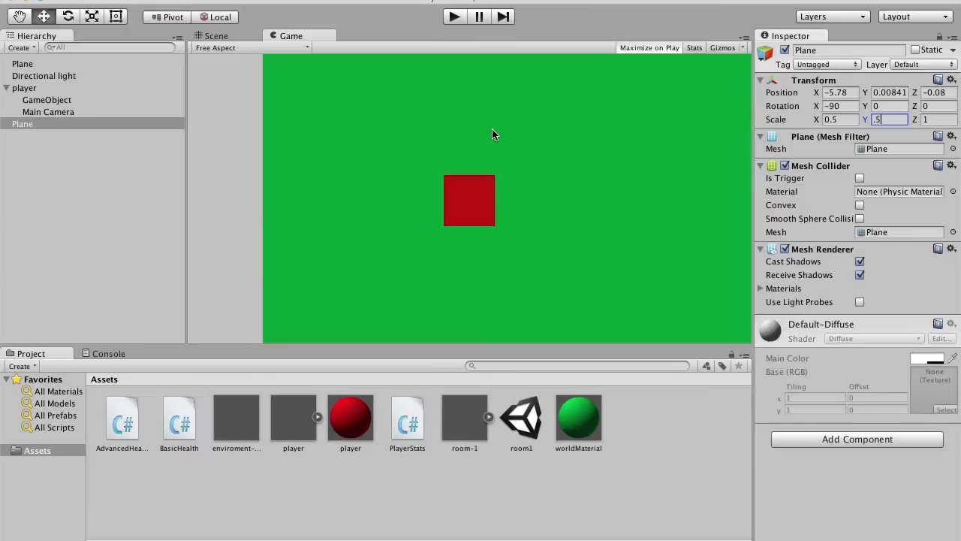
mouse_move(820, 120)
left_mouse_down()
mouse_move(766, 120)
mouse_move(816, 121)
left_mouse_up()
Step: Set the plane's Scale Z to 0.5 and check the grey strip in the Game view
left_click(259, 33)
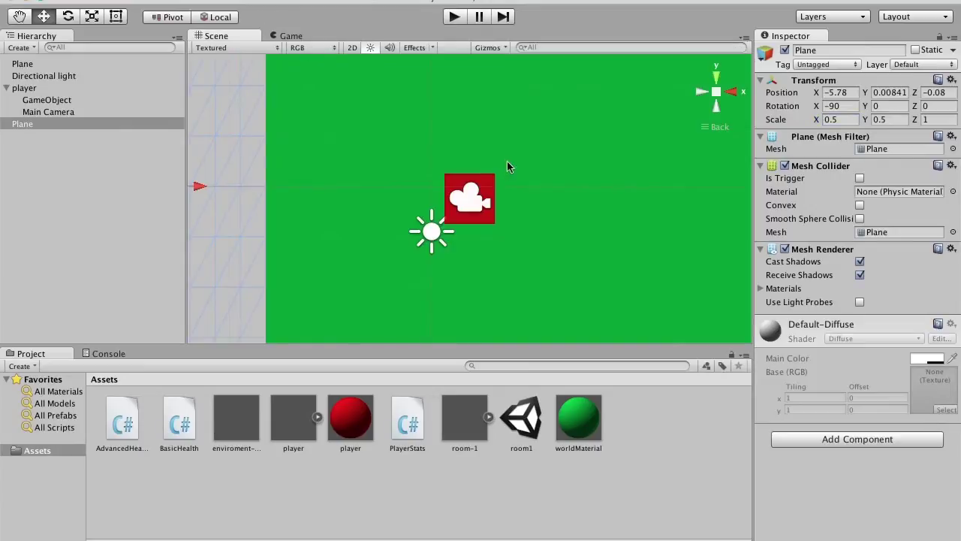
scroll(509, 159, "down", 5)
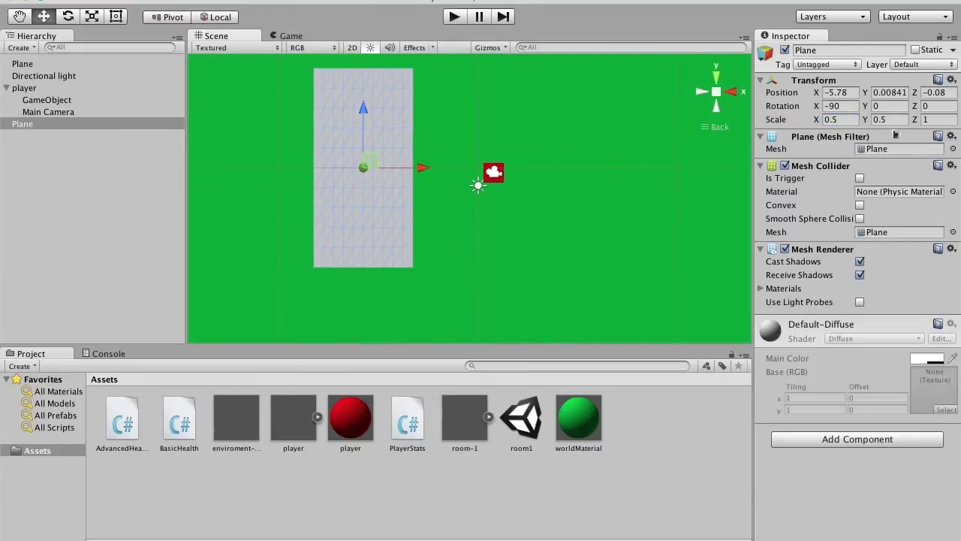
left_click(948, 118)
type(".5")
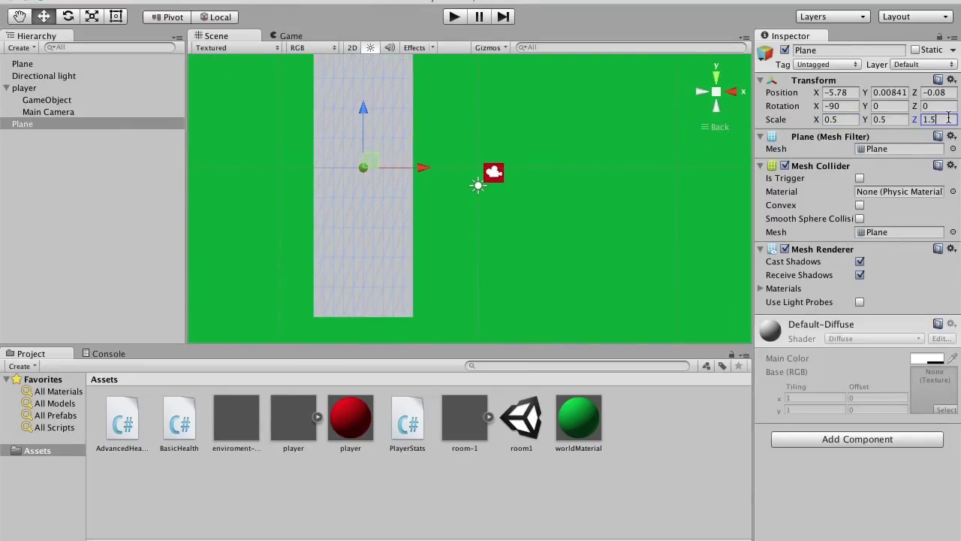
key("BackSpace")
key("BackSpace")
key("BackSpace")
type(".5")
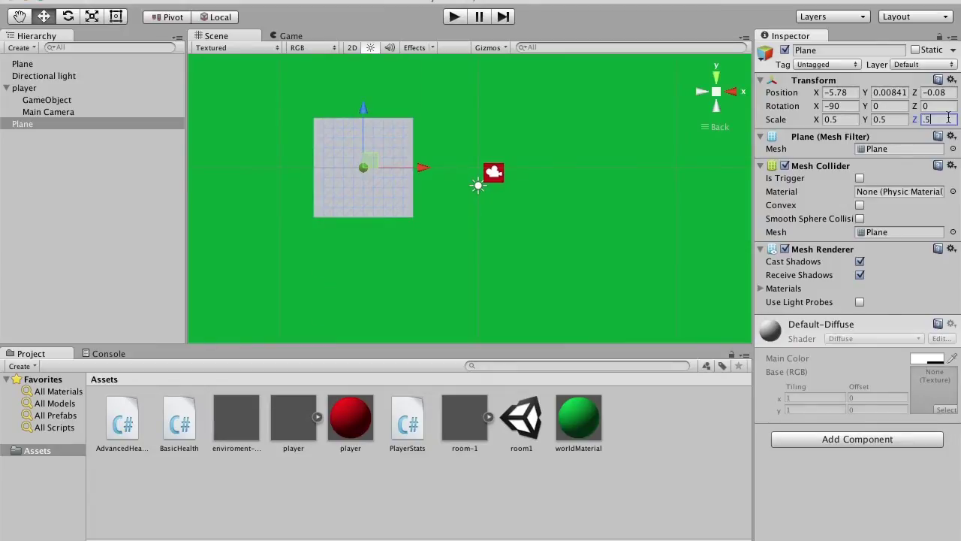
left_click(291, 36)
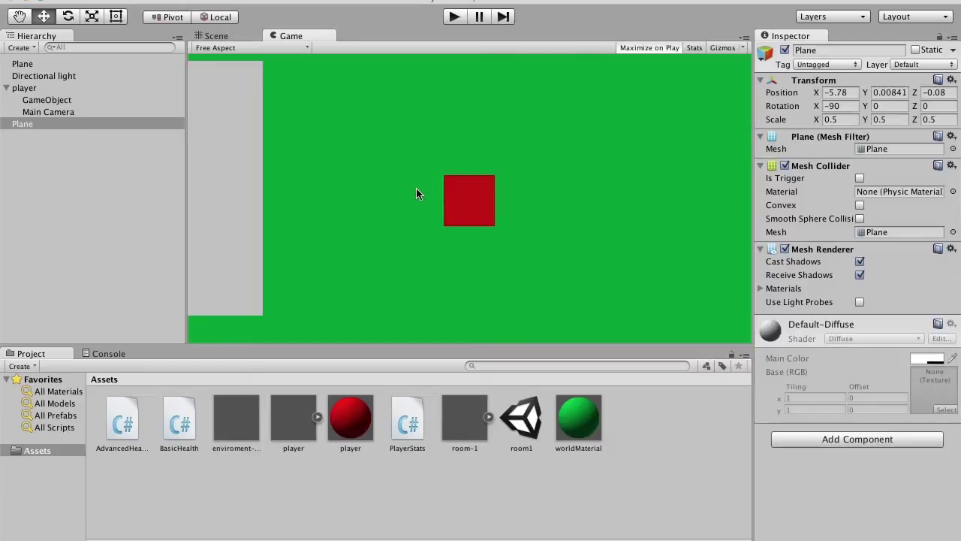
Step: Create a building1 material with a dark grey (109, 109, 109) main colour
right_click(384, 521)
mouse_move(440, 347)
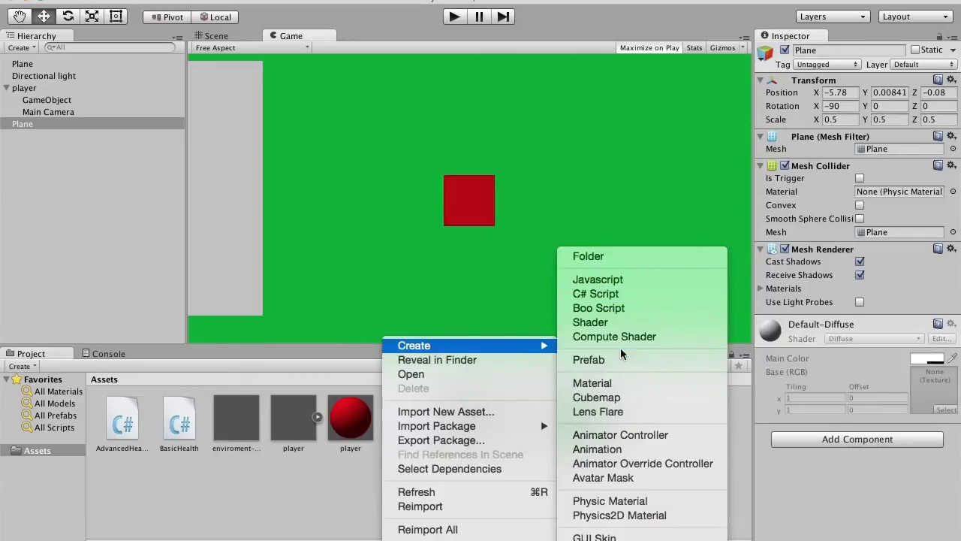
left_click(601, 383)
type("building1")
key("Return")
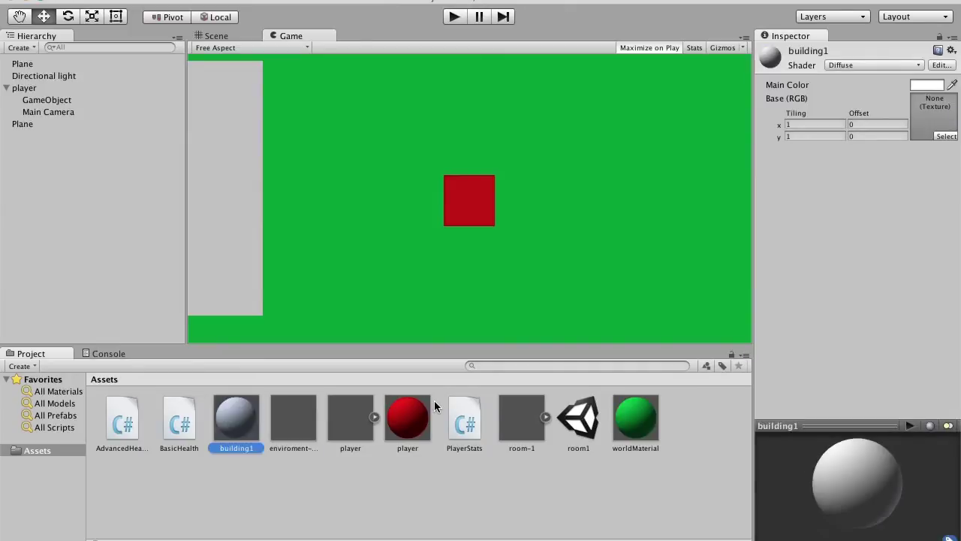
left_click(928, 88)
mouse_move(4, 126)
left_mouse_down()
mouse_move(5, 94)
mouse_move(5, 111)
left_mouse_up()
left_click(145, 175)
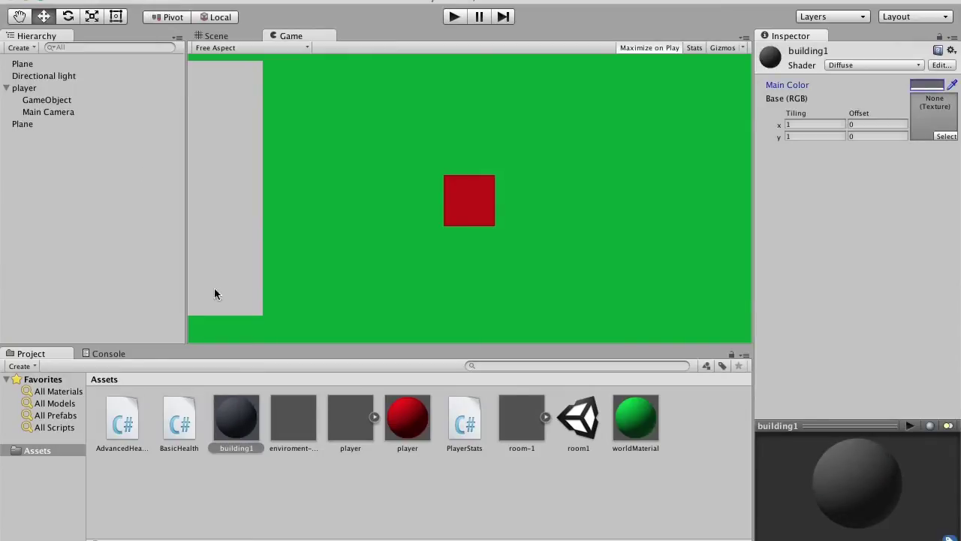
Step: Apply the building1 material to the second Plane in the Scene view
left_click_drag(245, 434, 233, 188)
left_click(218, 35)
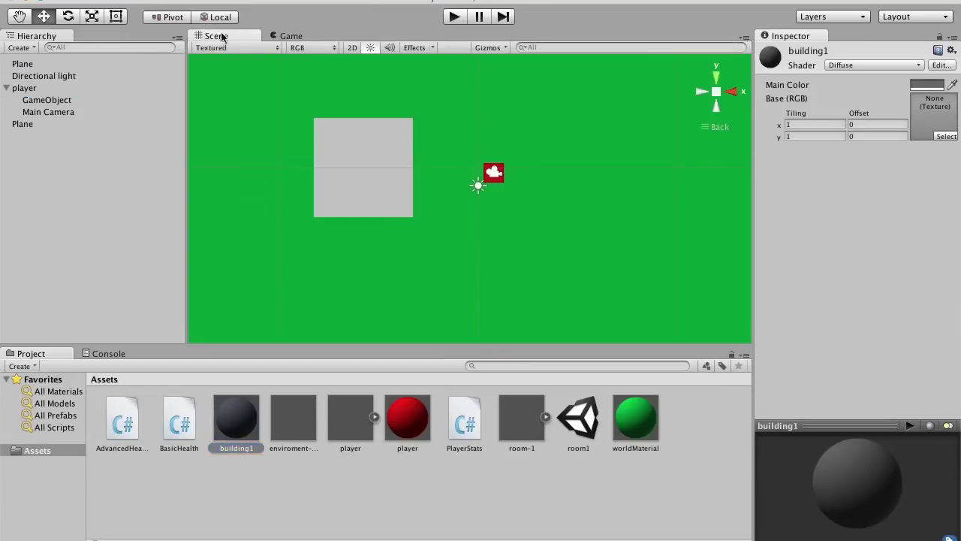
left_click_drag(250, 397, 337, 180)
left_click(302, 35)
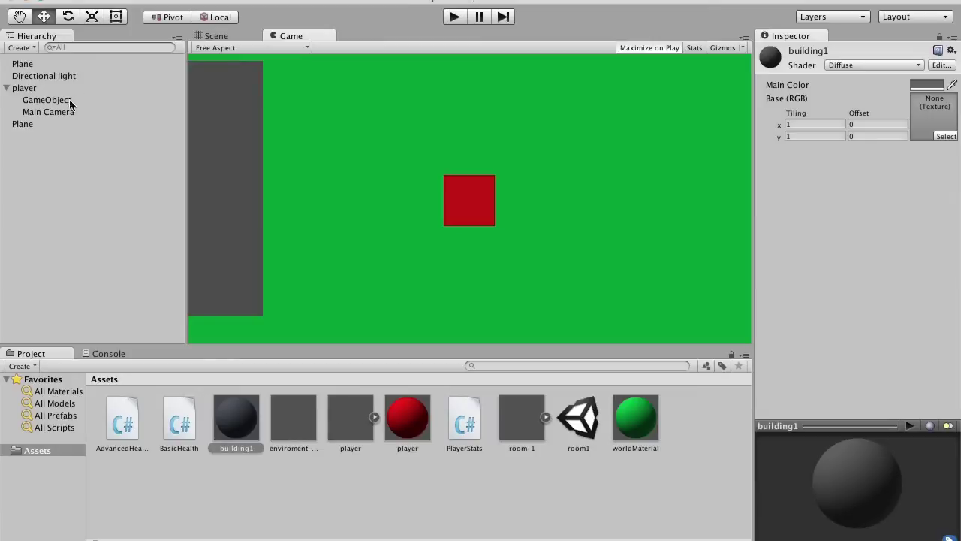
Step: Select the second Plane and remove its Mesh Collider via the component's gear menu
left_click(63, 125)
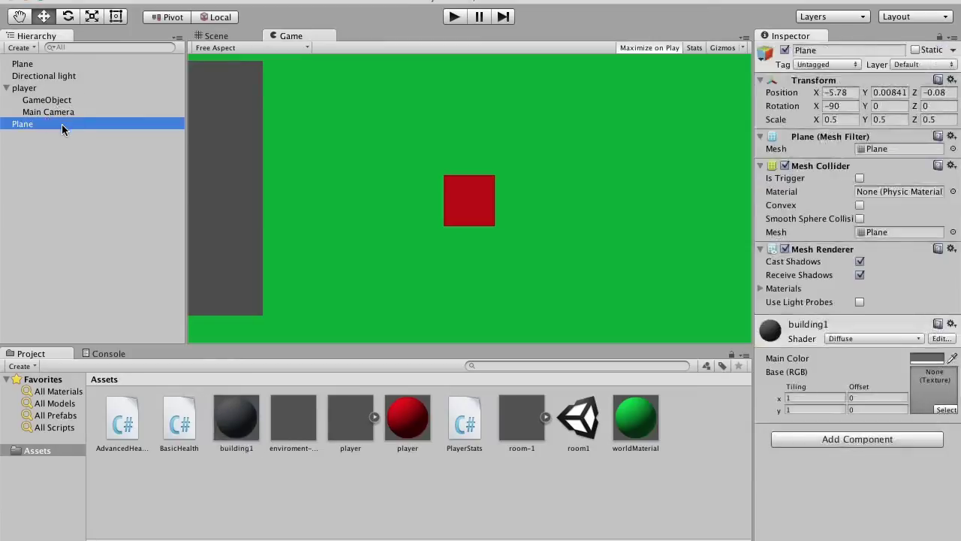
left_click(91, 64)
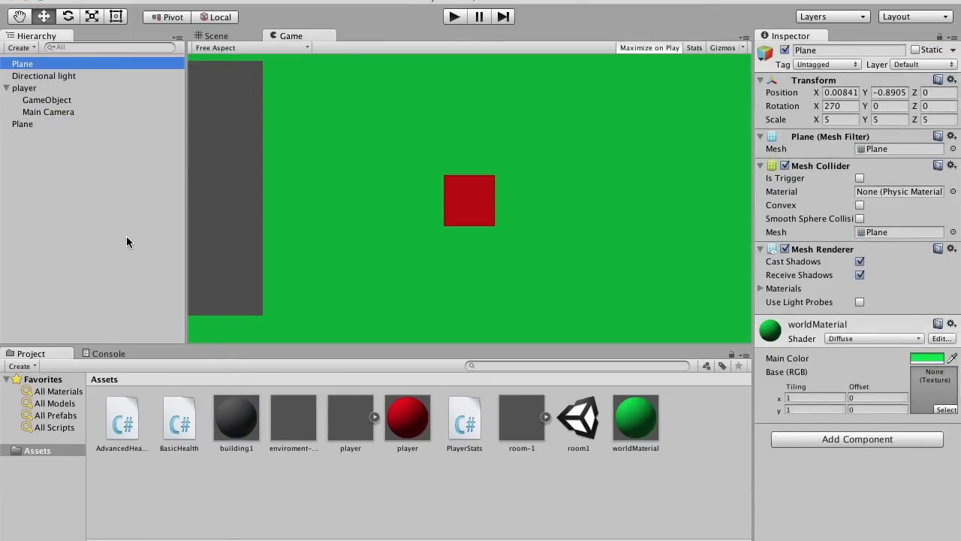
left_click(65, 124)
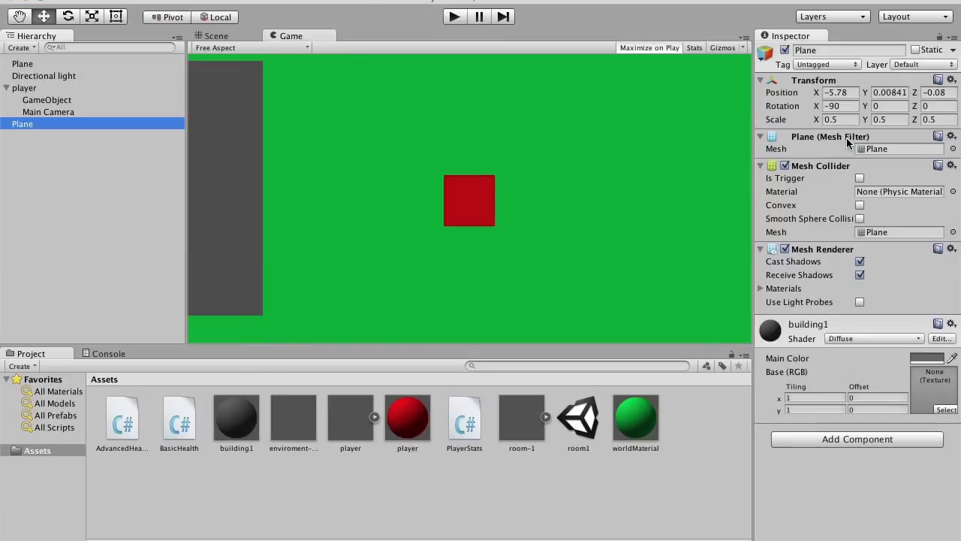
left_click(951, 166)
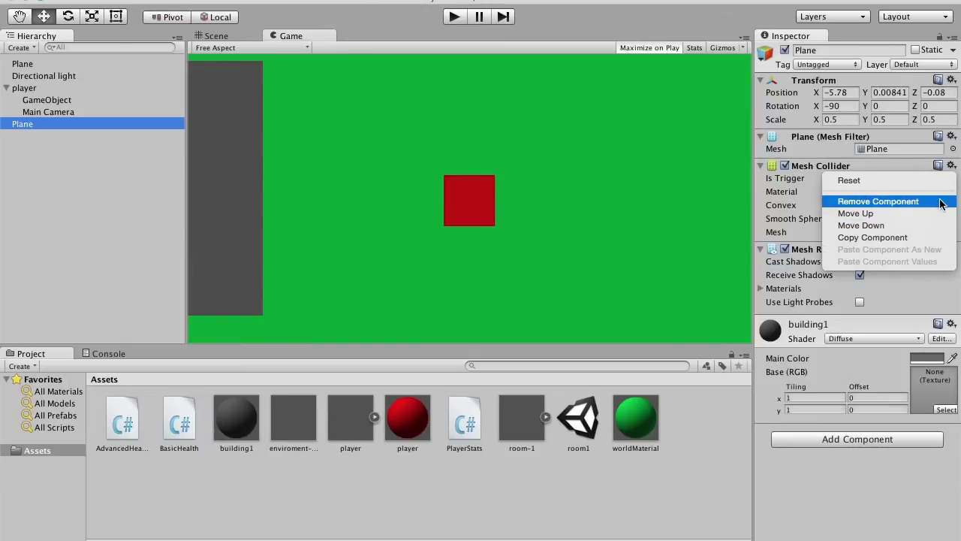
left_click(941, 201)
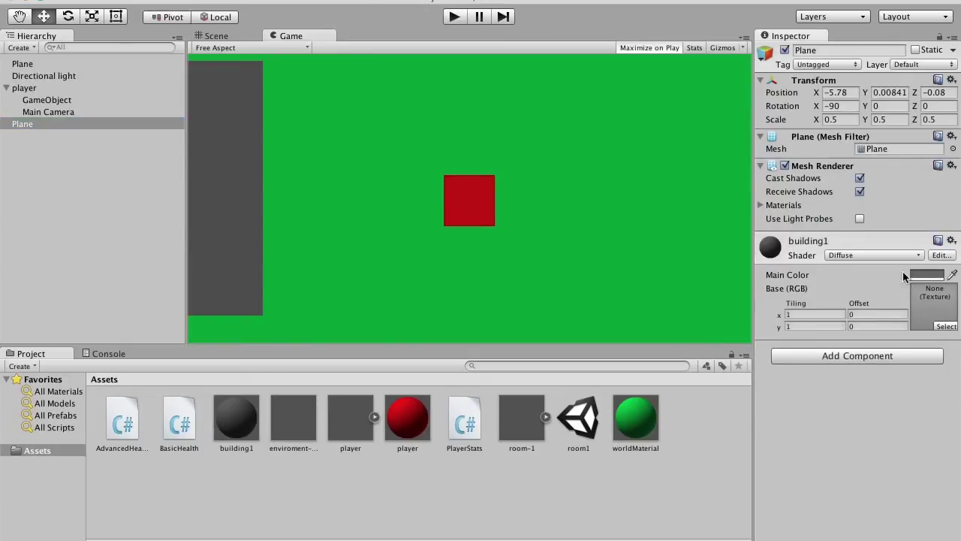
Step: Open Add Component on the second Plane and clear the search to browse categories
left_click(868, 353)
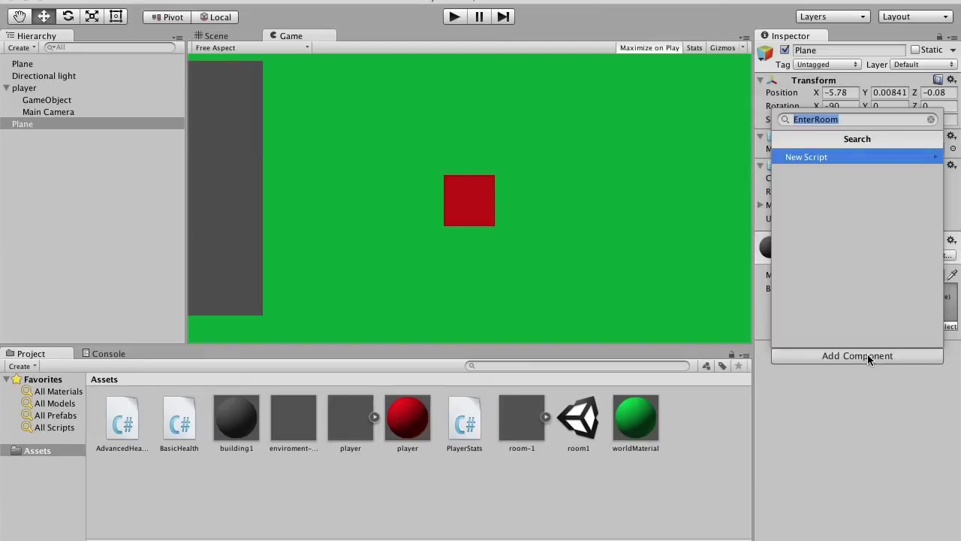
key("BackSpace")
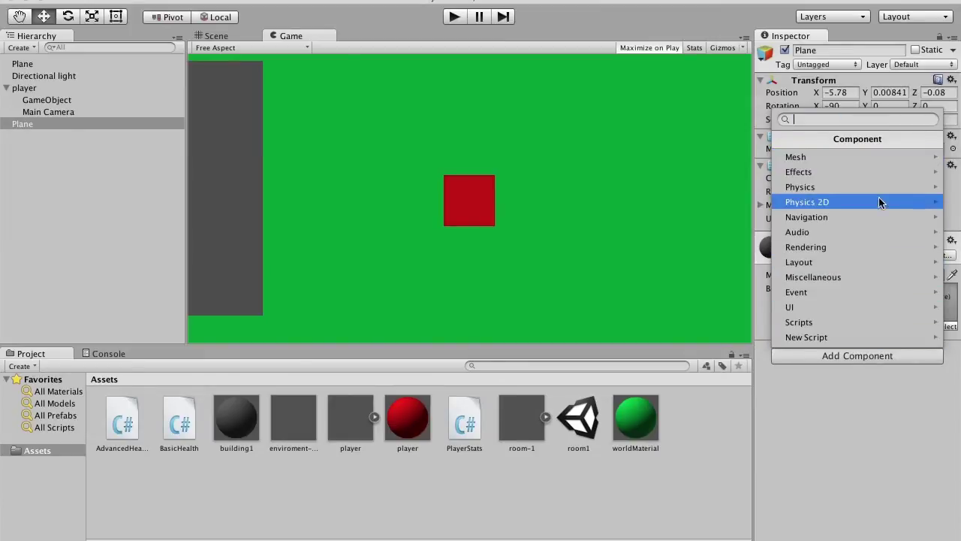